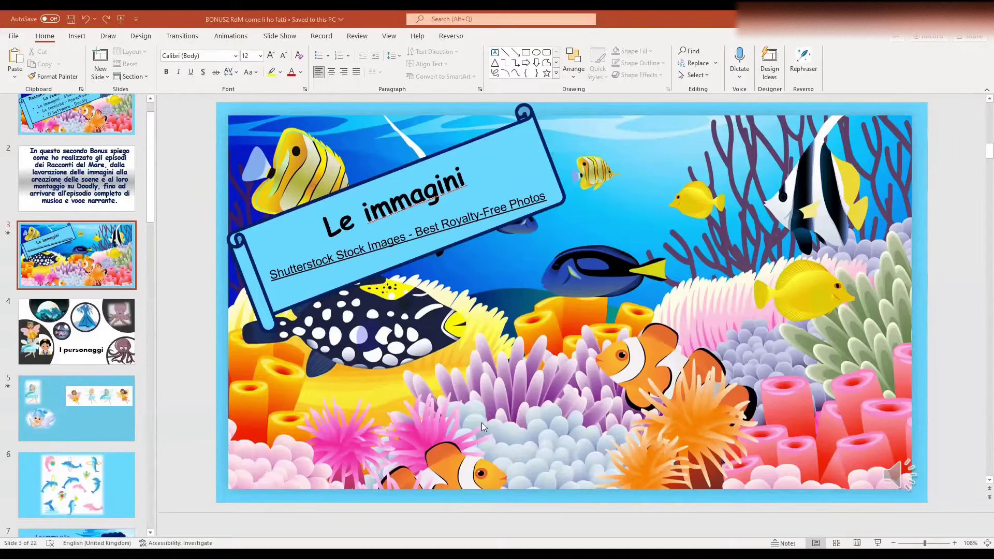
Open slide 5 and crop the four-fairy strip down to the first fairy
click(80, 337)
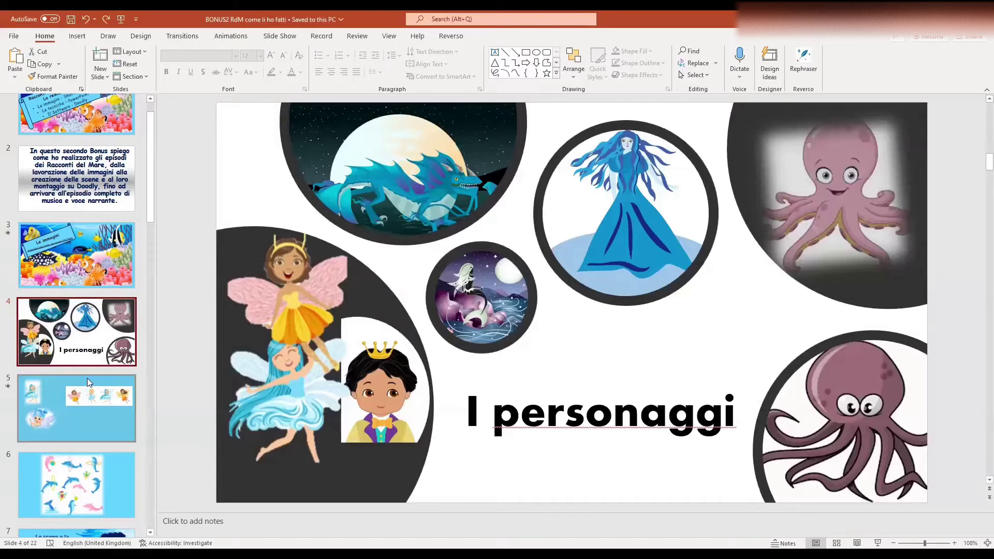
click(108, 400)
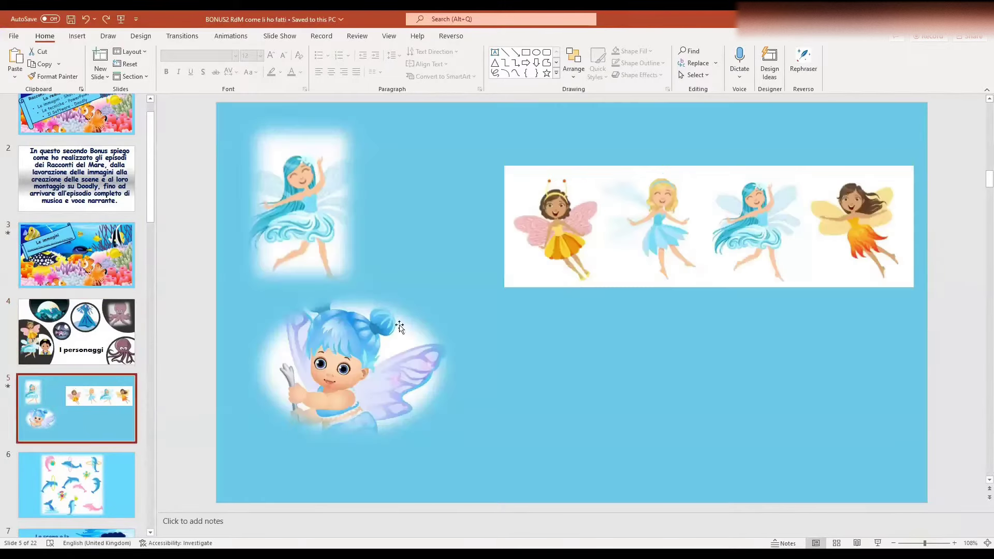
click(535, 249)
right_click(535, 249)
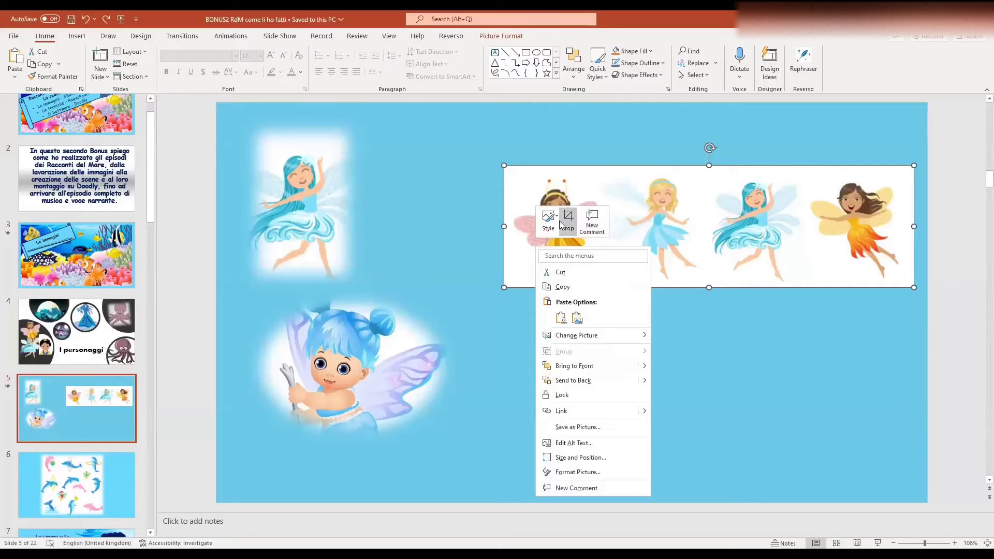
click(561, 223)
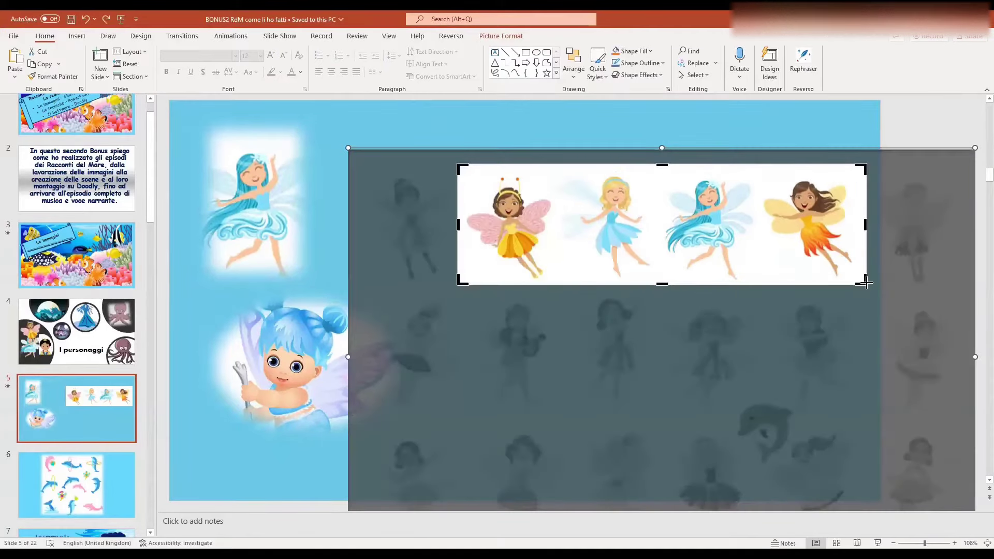
drag(866, 283, 618, 283)
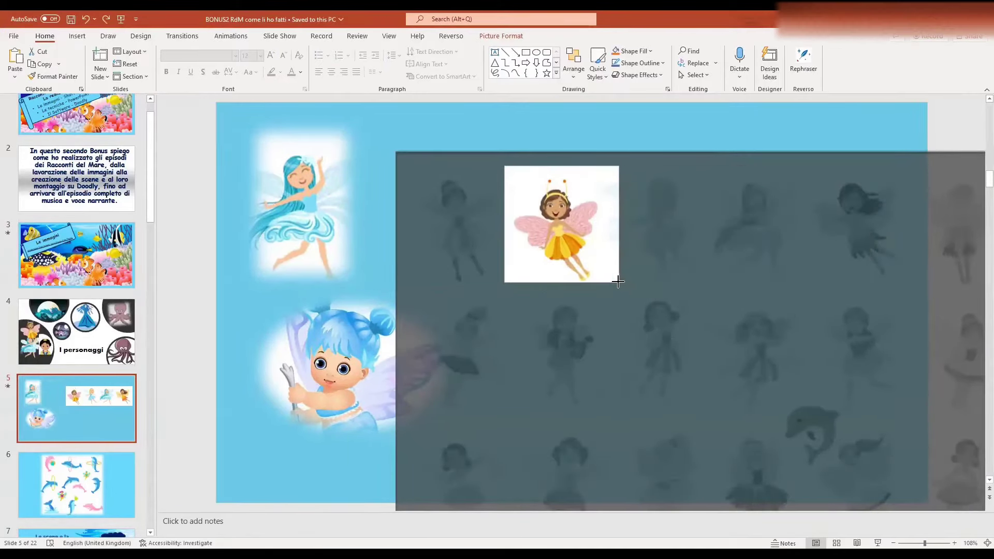
click(626, 117)
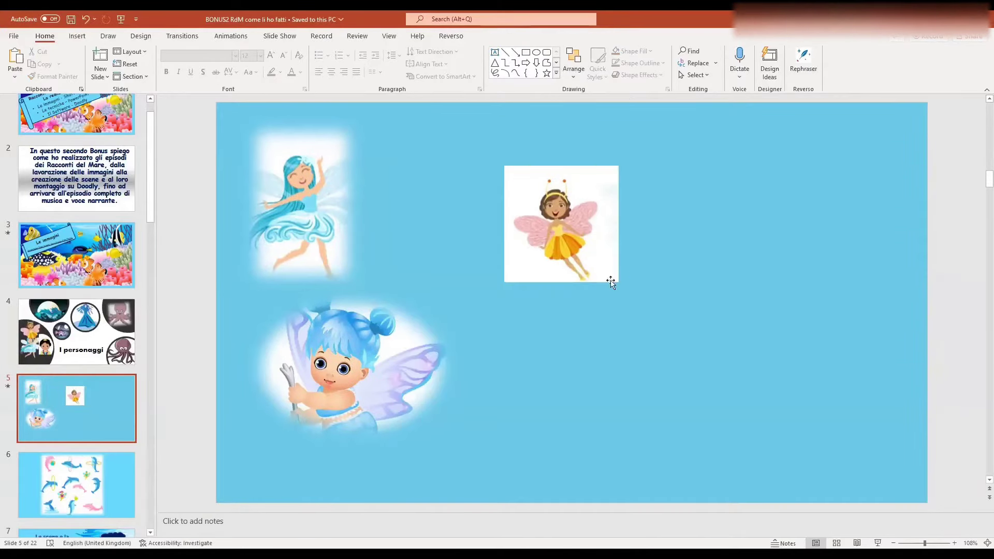
Remove the cropped fairy's white background and keep the changes
click(578, 252)
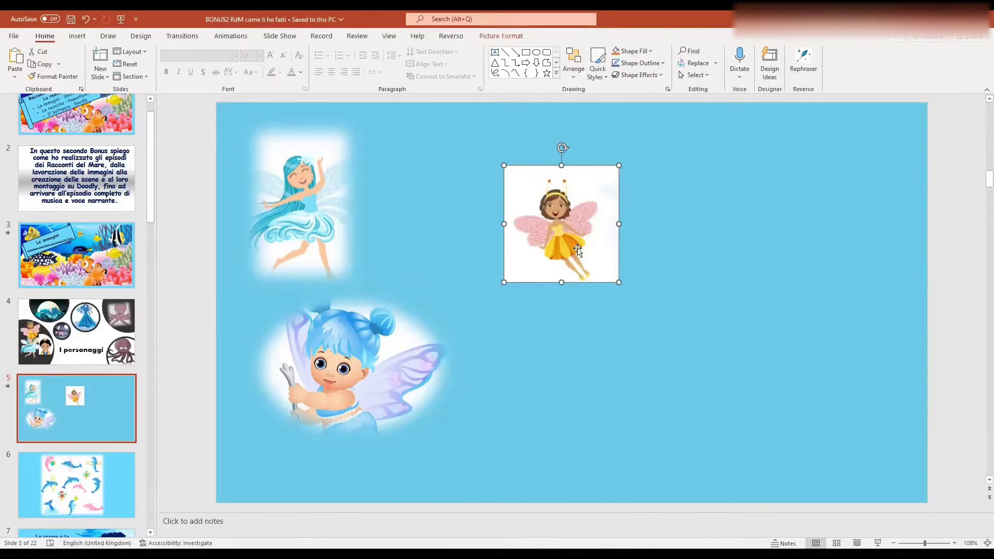
click(495, 37)
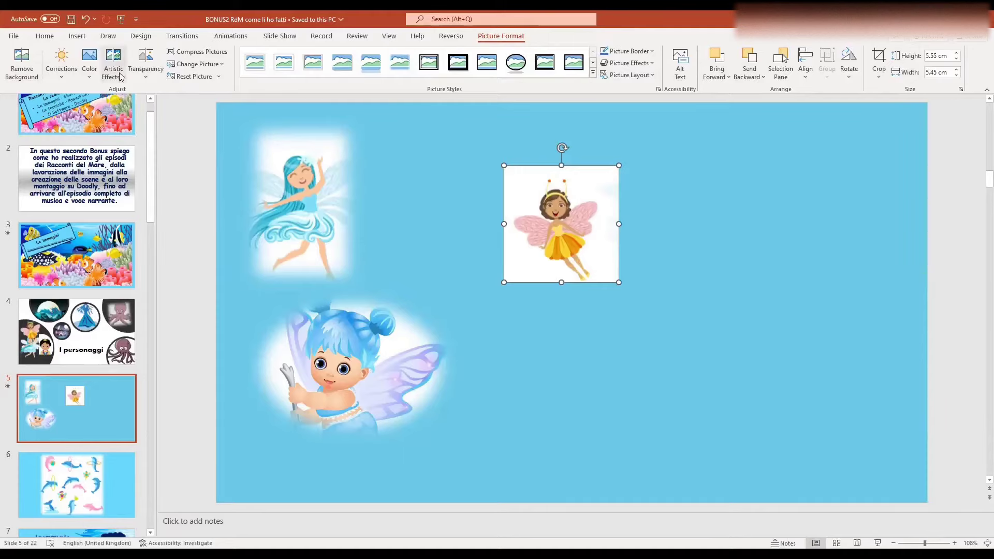
click(32, 69)
click(394, 121)
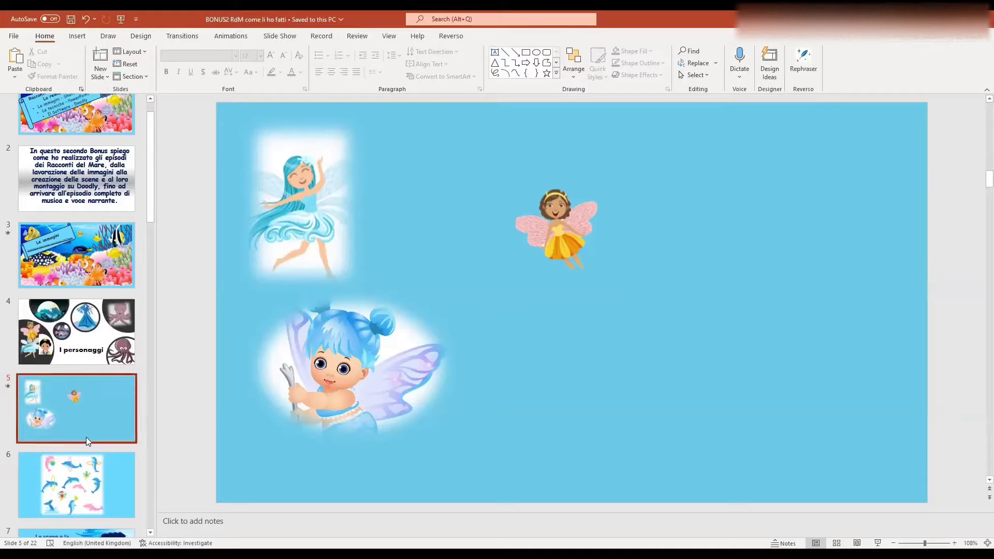
Browse the slide thumbnails and open slide 12 with the pink dolphin
scroll(108, 474, down, 3)
click(104, 332)
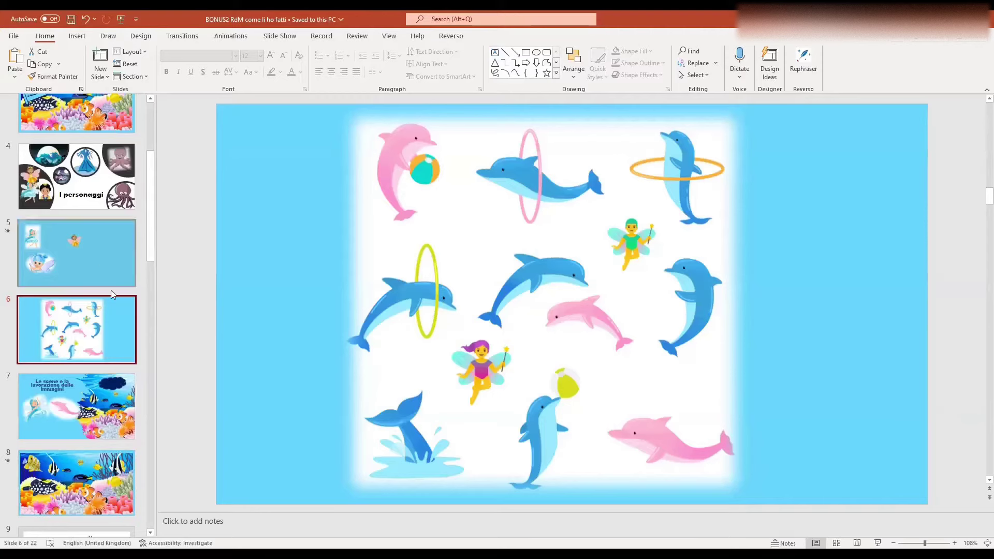
scroll(111, 292, up, 1)
click(83, 228)
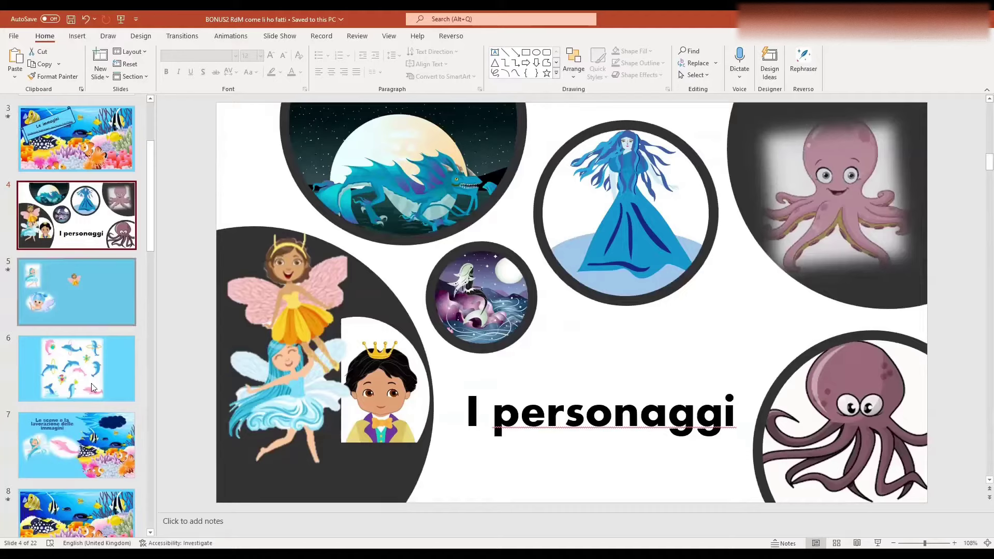
scroll(102, 425, down, 1)
scroll(102, 424, down, 1)
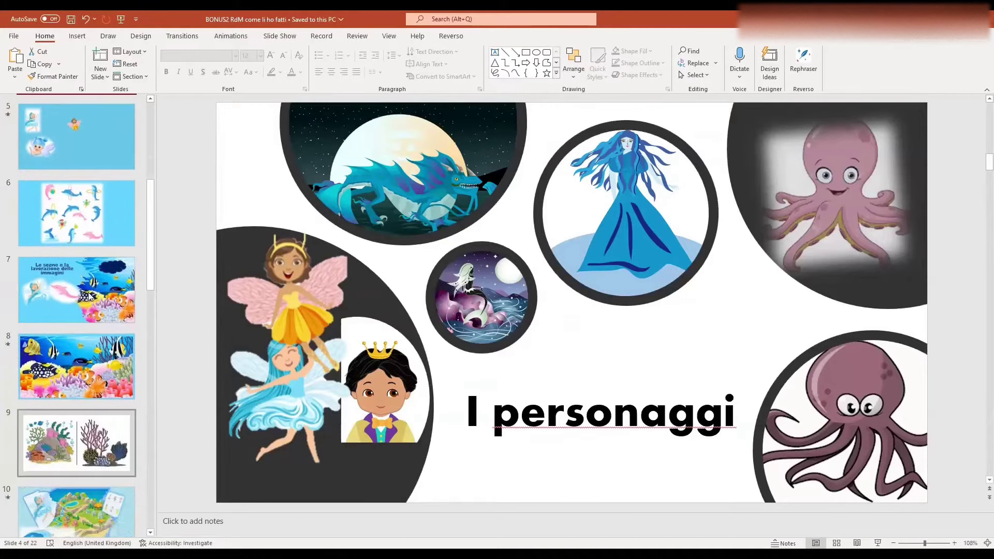
scroll(89, 295, up, 2)
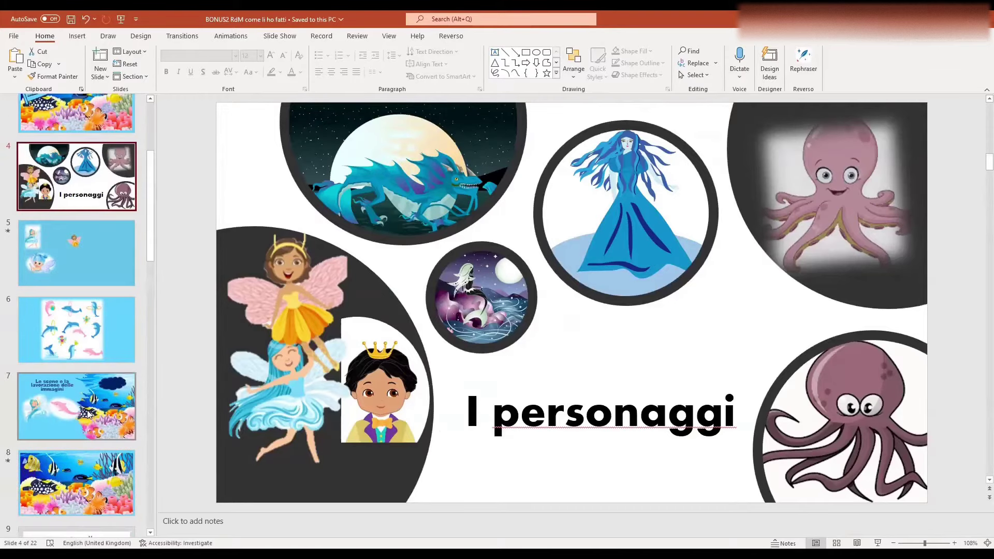
scroll(89, 416, down, 3)
scroll(89, 422, down, 1)
scroll(110, 419, down, 1)
click(110, 418)
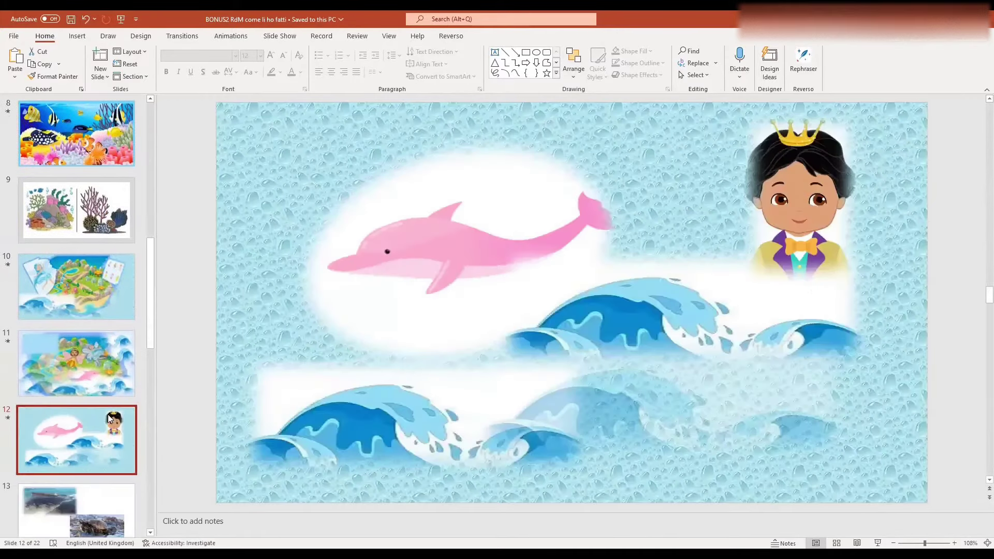
Try a Full Reflection on the prince picture, then undo it
click(762, 238)
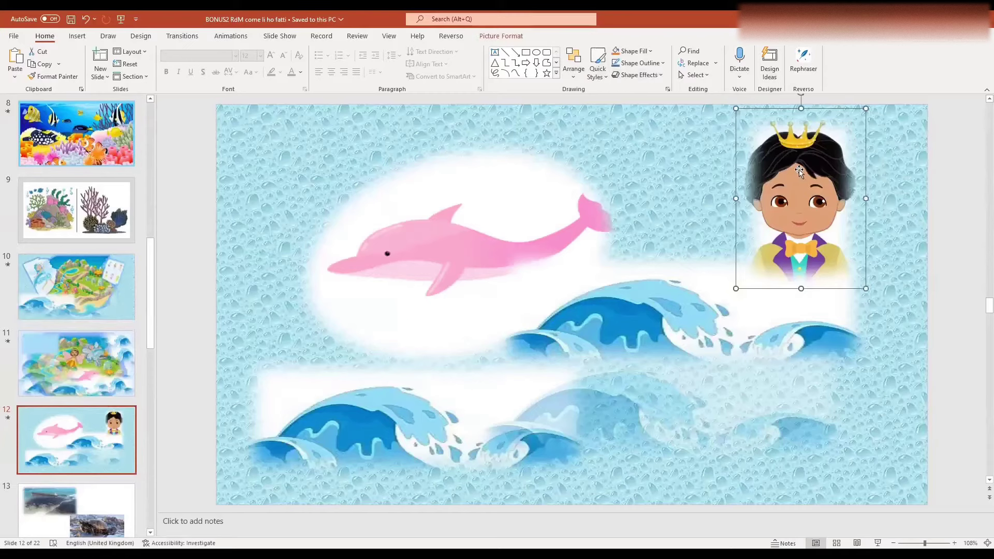
click(502, 38)
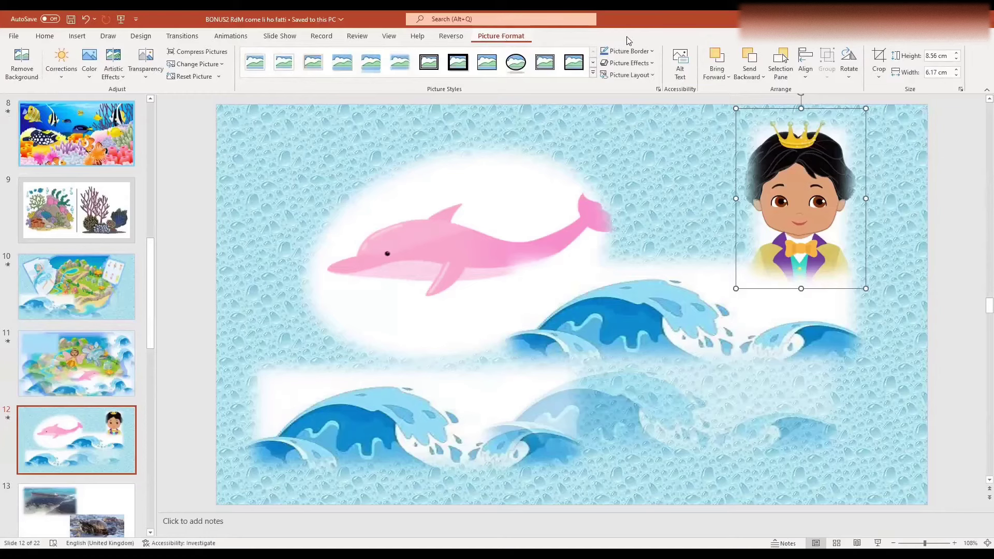
click(652, 63)
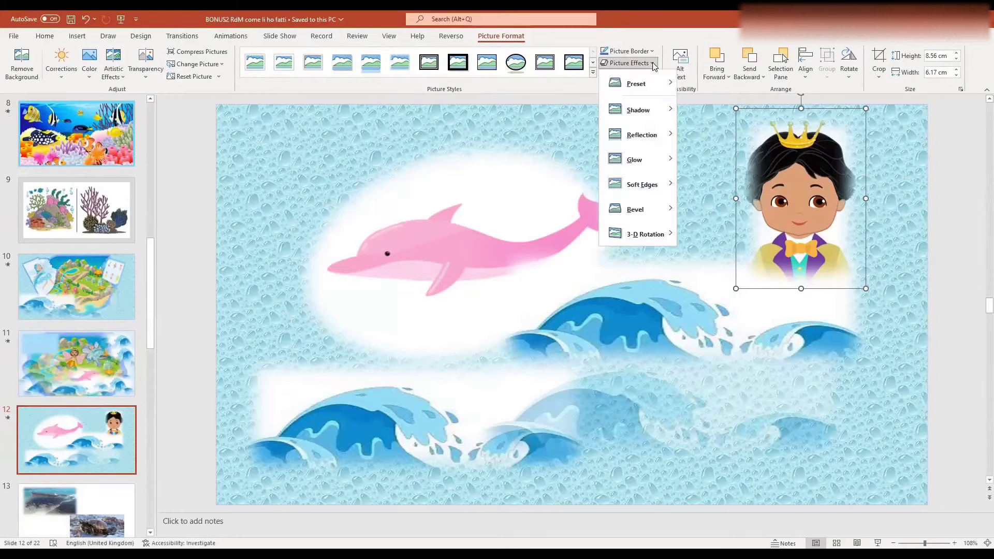
mouse_move(642, 134)
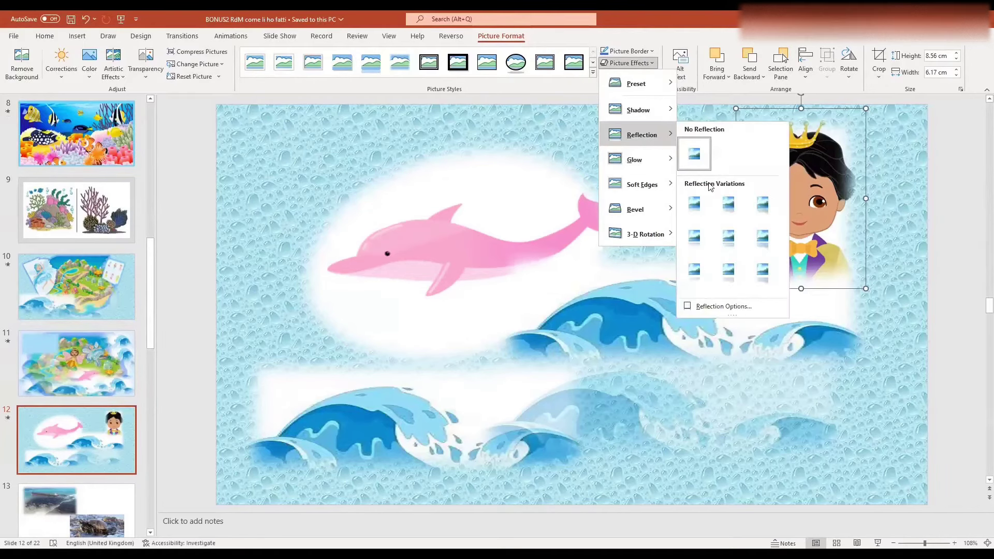
click(763, 278)
click(907, 263)
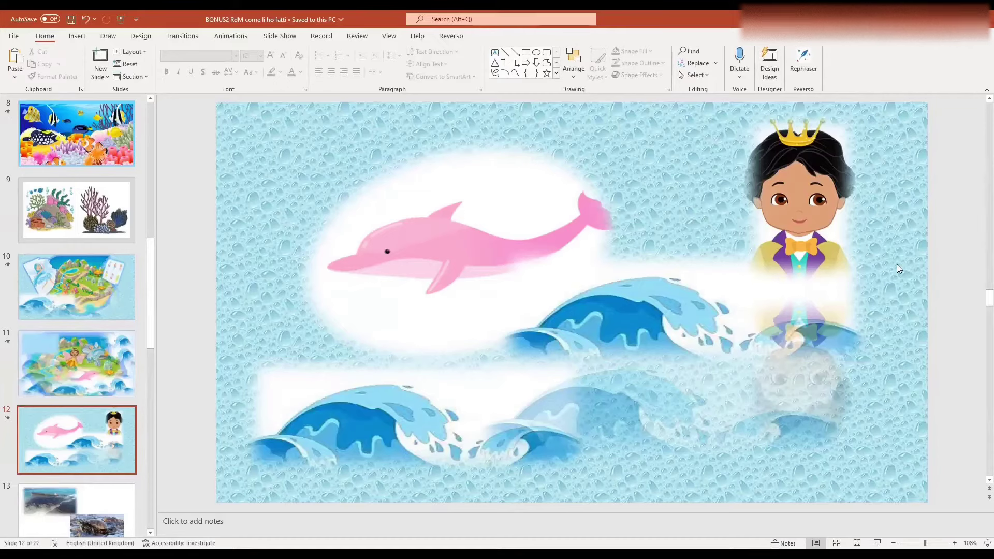
click(86, 20)
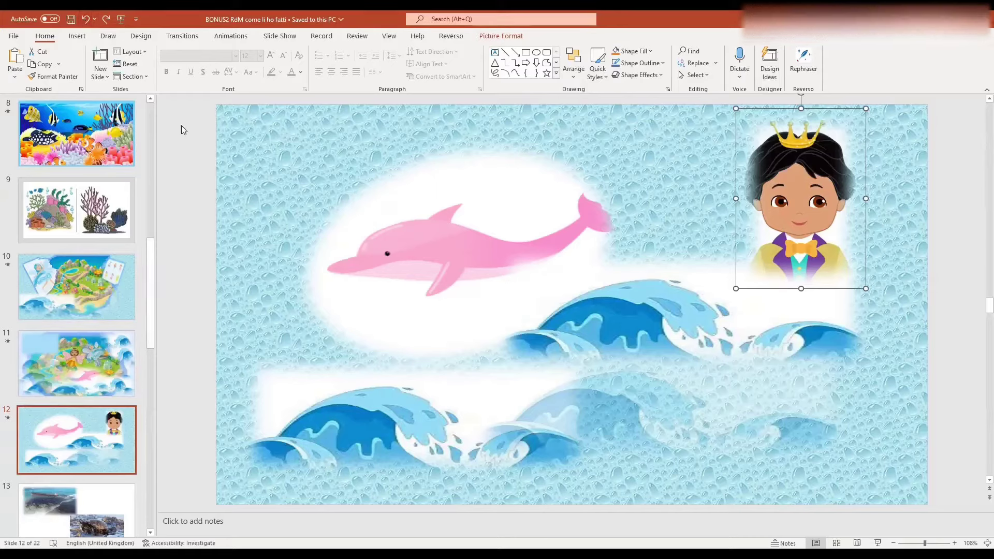
Insert a blank water-background slide 13 and paste the island picture from slide 10 onto it
click(107, 78)
click(445, 243)
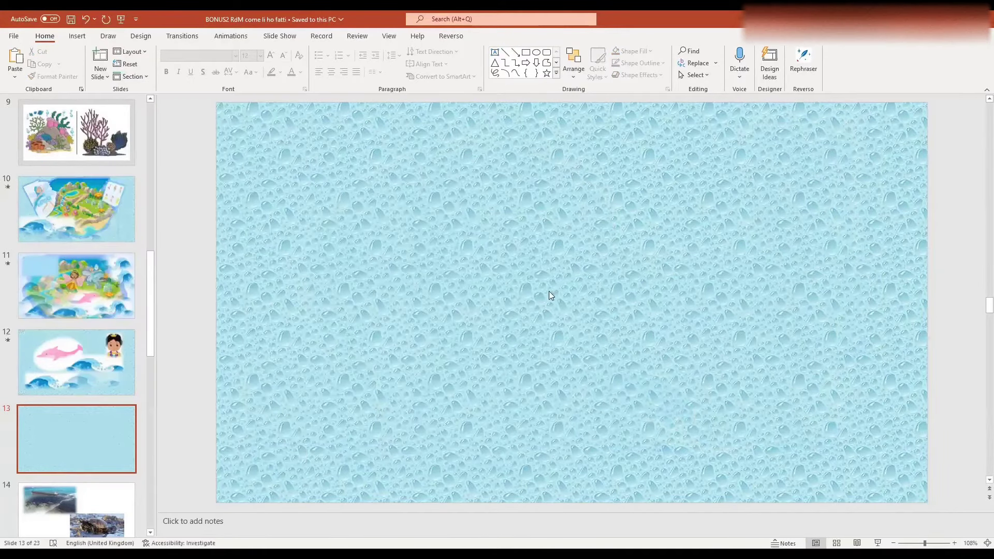
click(78, 224)
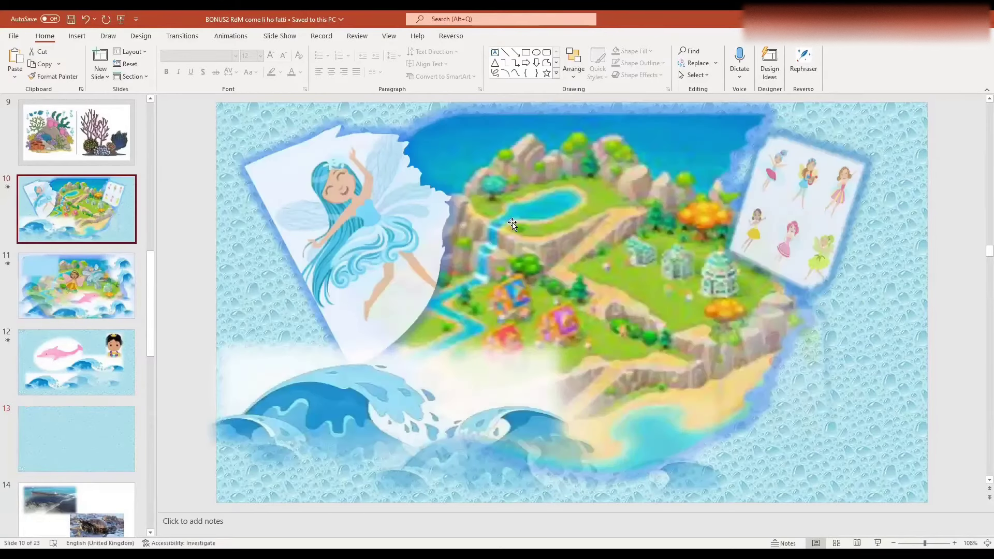
click(513, 247)
right_click(513, 247)
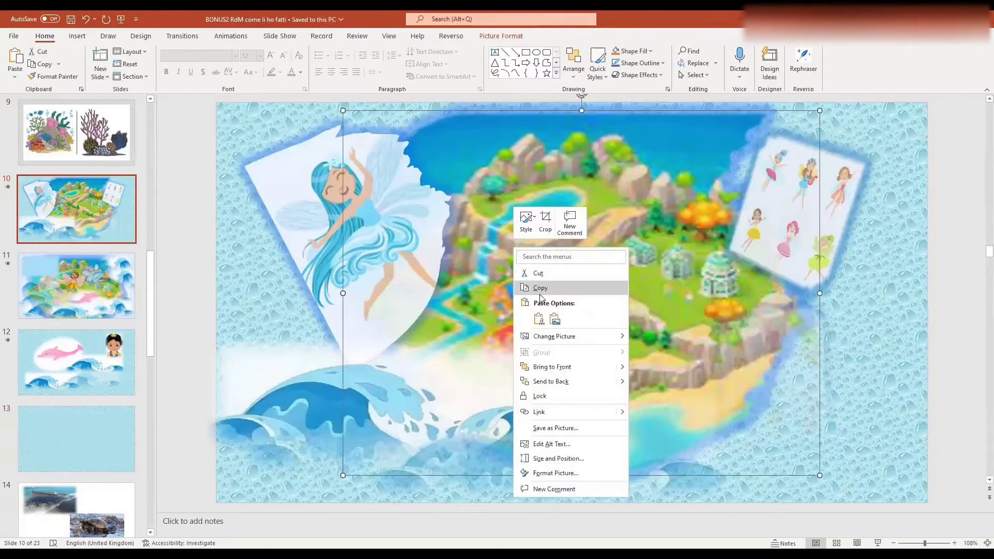
key(Escape)
click(66, 458)
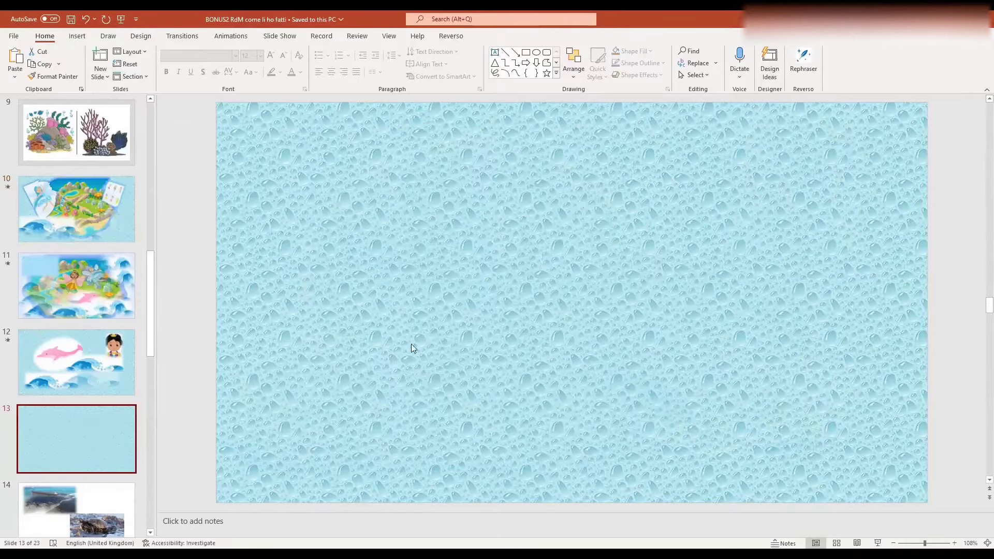
right_click(431, 275)
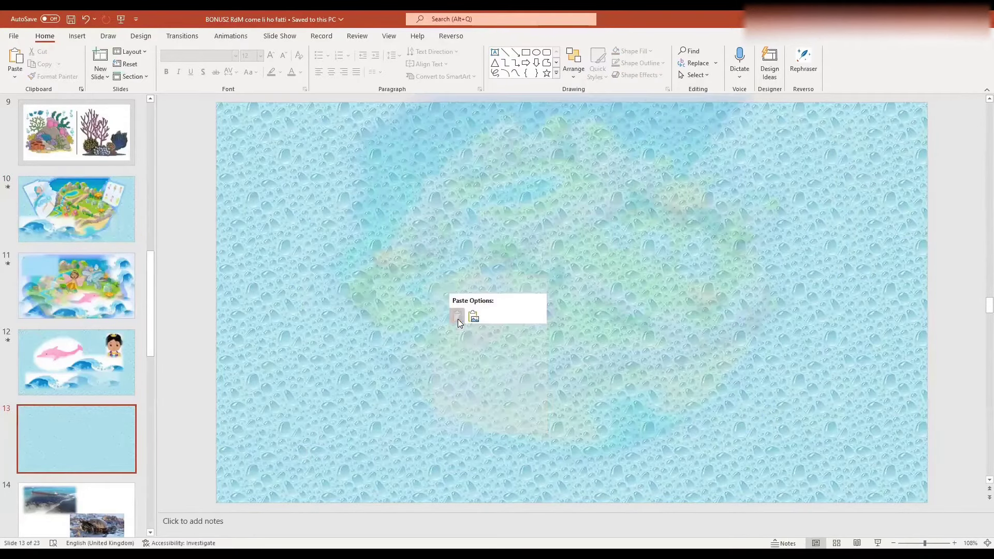
click(456, 317)
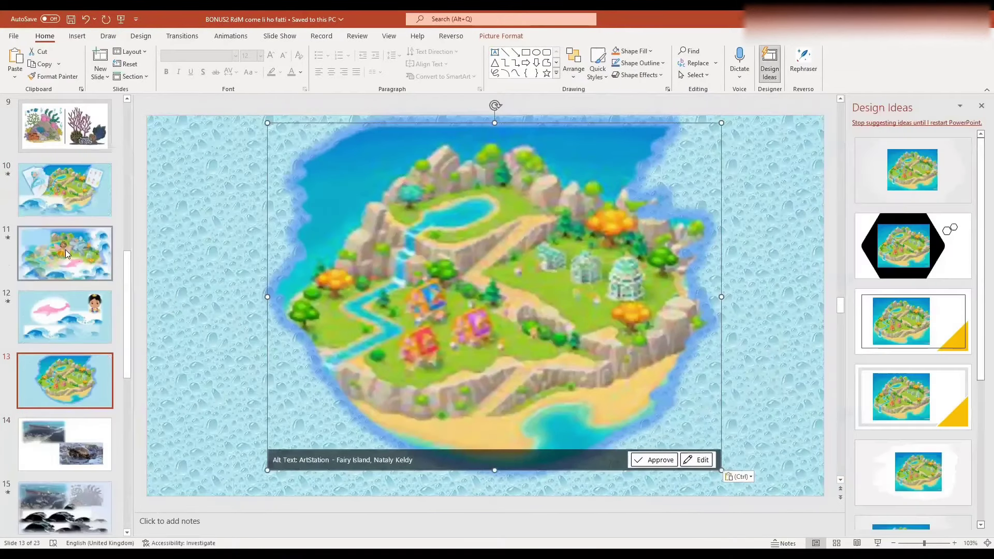
Copy the wave picture from slide 10 and paste it onto slide 13
click(107, 229)
click(58, 203)
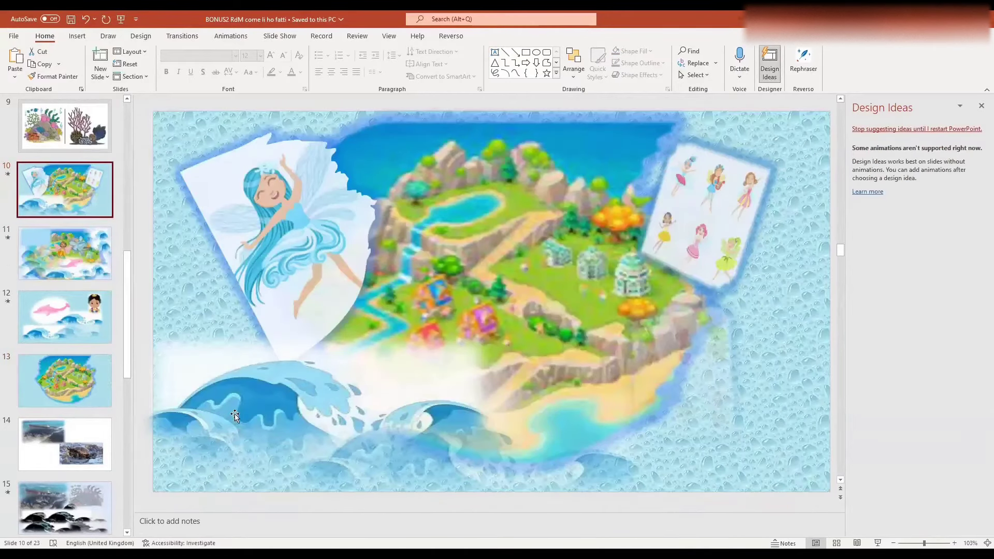
click(234, 414)
right_click(235, 414)
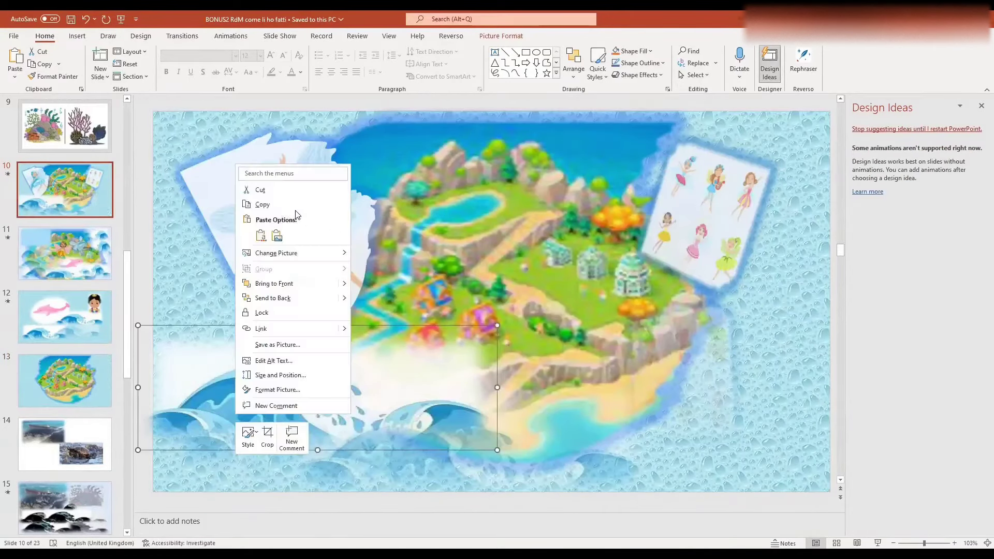
click(262, 204)
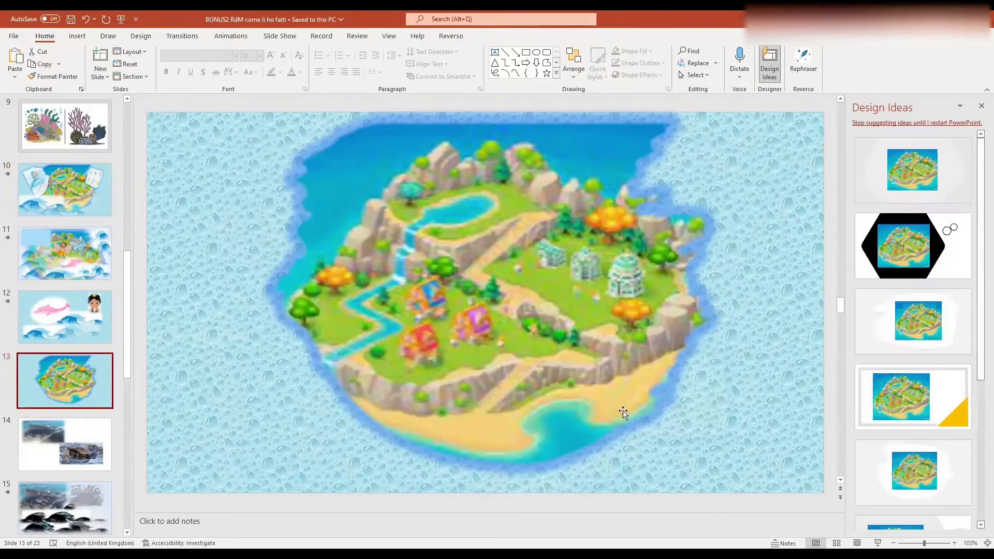
right_click(673, 418)
click(699, 301)
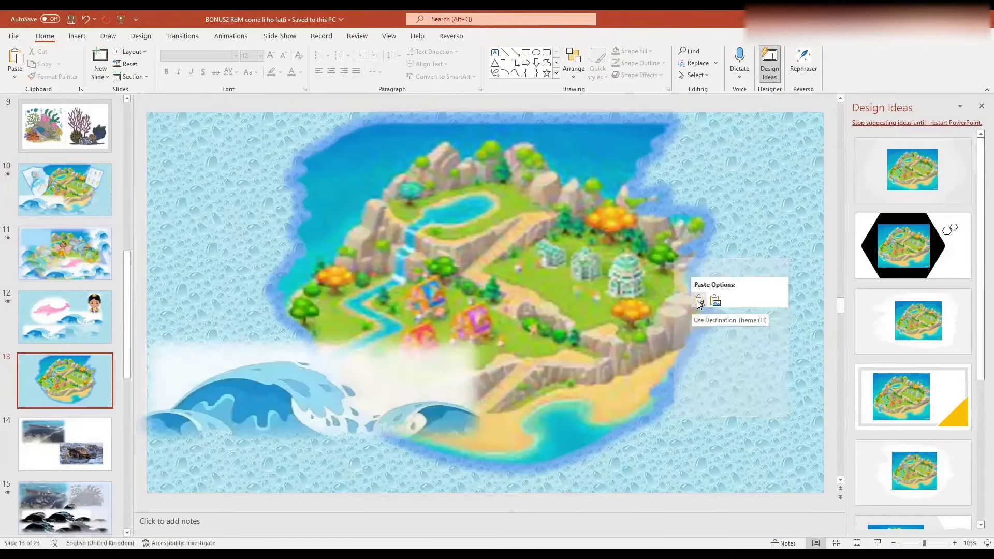
click(698, 301)
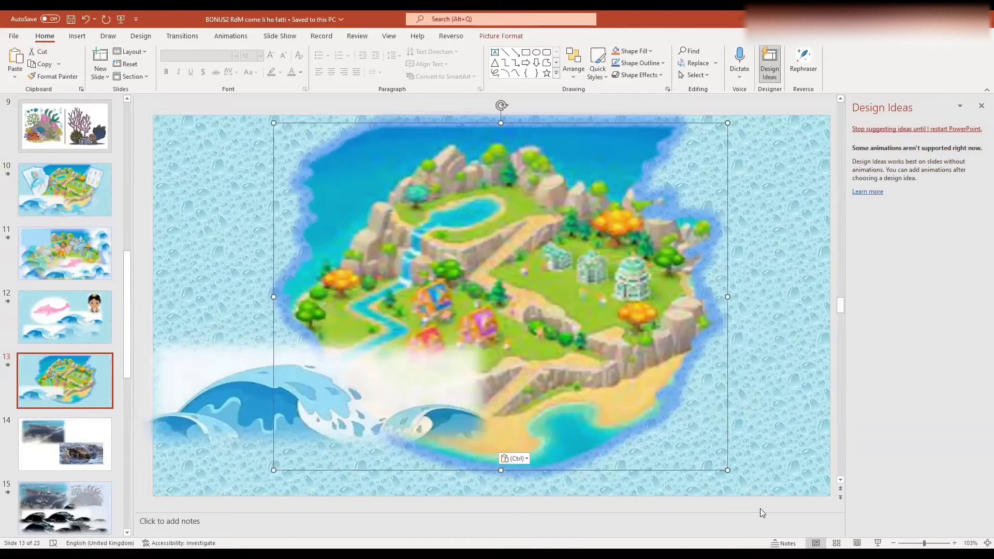
click(234, 422)
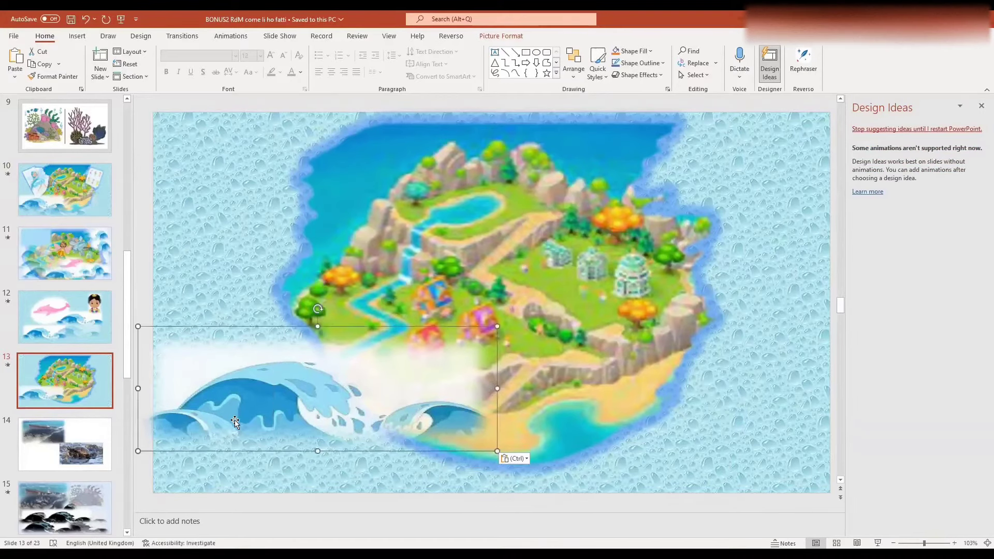
Apply the Paint Strokes artistic effect to slide 13's bottom-left wave picture
click(70, 528)
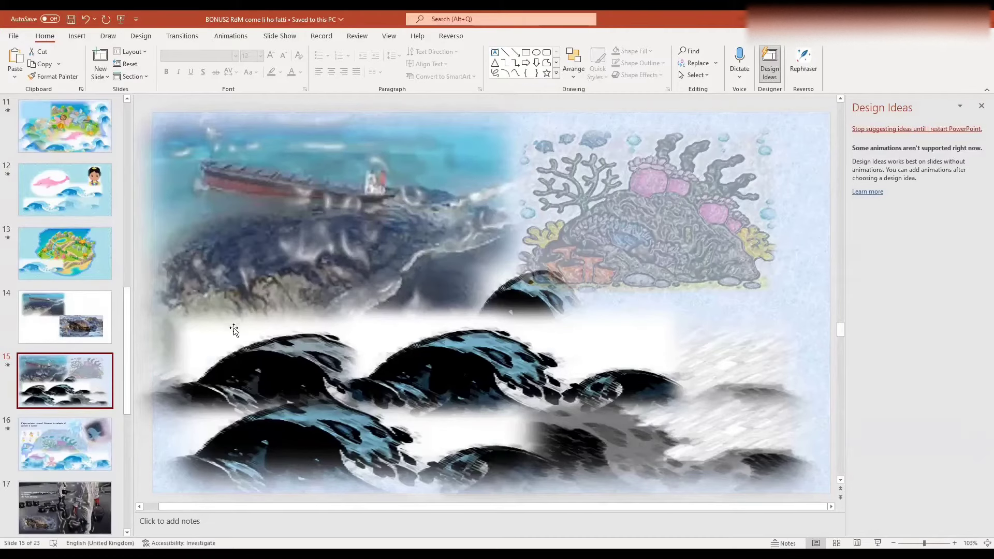
click(30, 240)
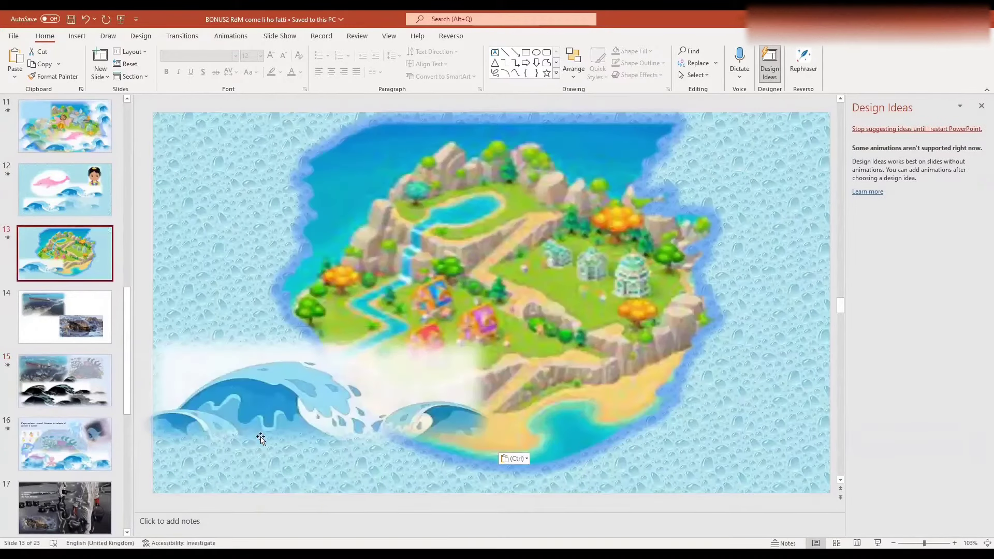
click(256, 427)
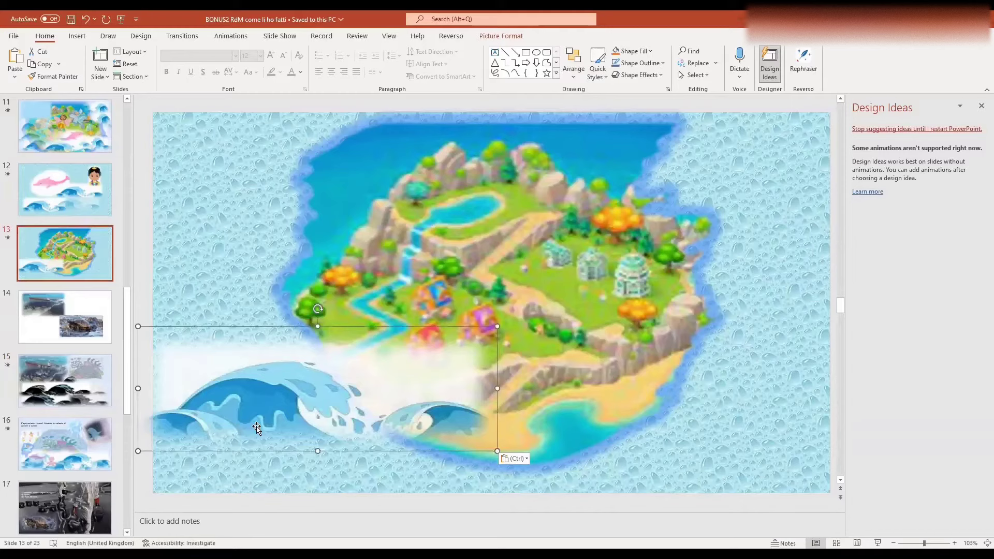
click(516, 37)
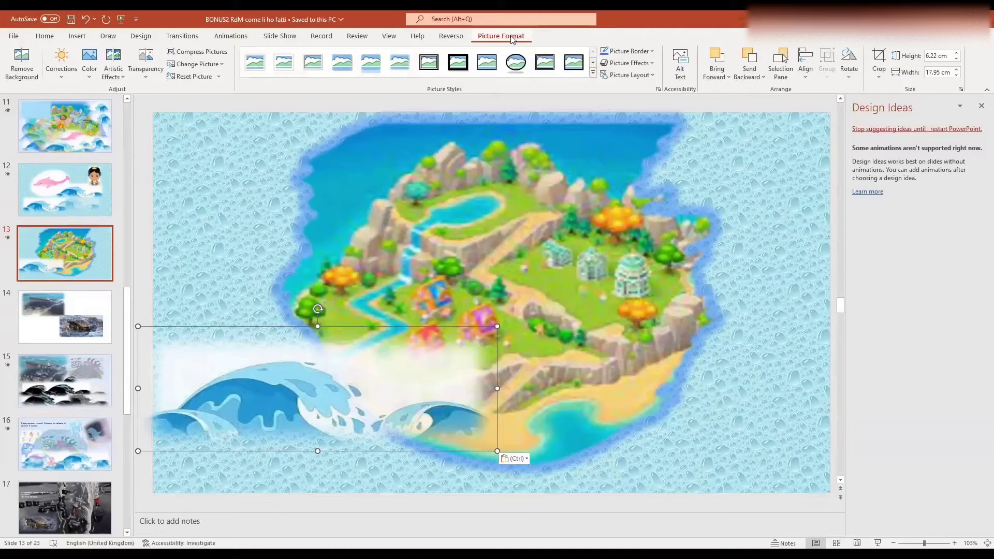
click(124, 78)
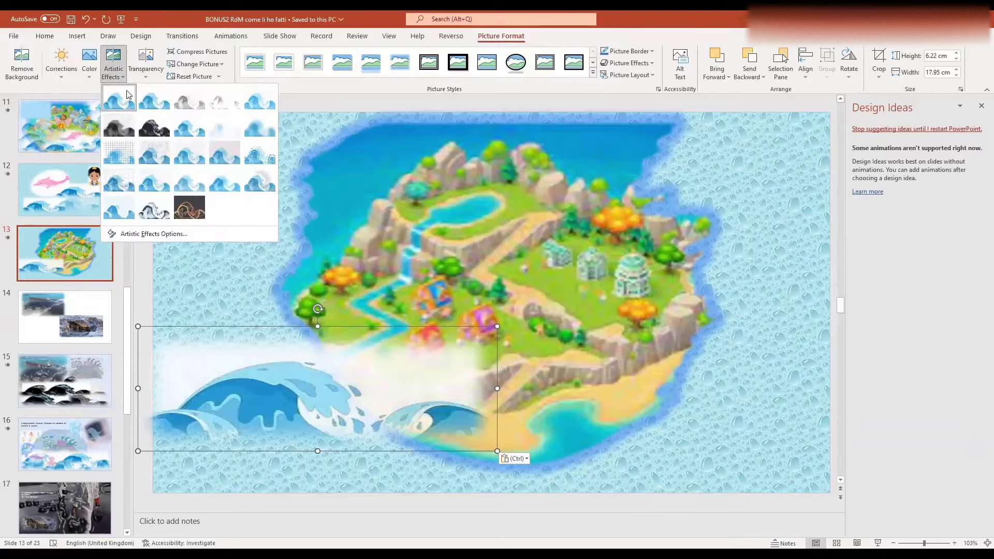
click(160, 132)
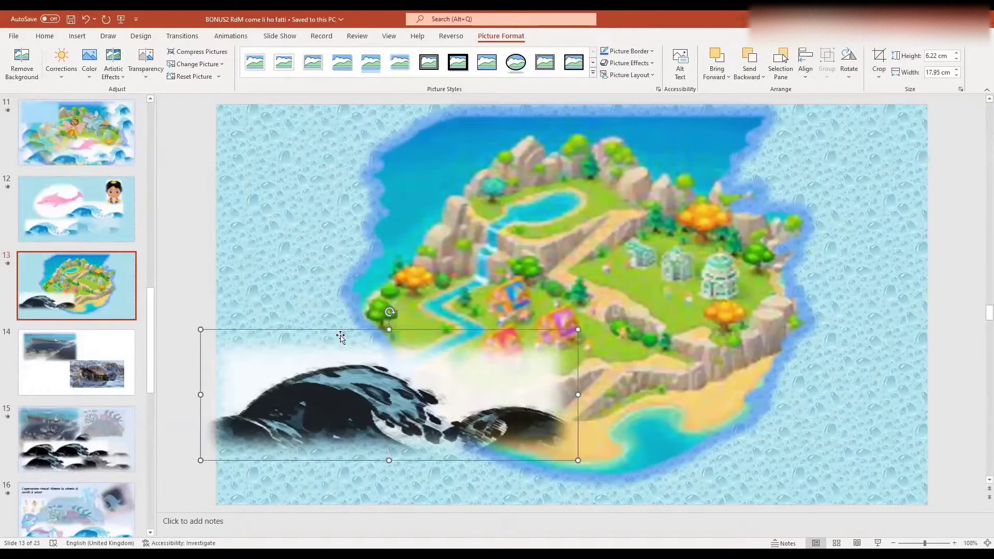
click(64, 446)
Give slide 14's oil-spill ship photo the Plastic Wrap artistic effect
key(Up)
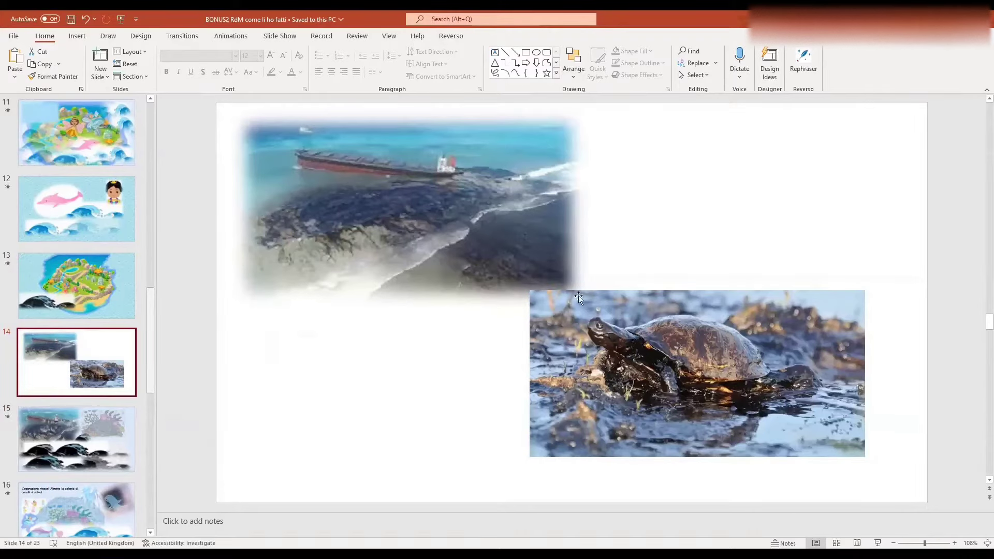
click(477, 203)
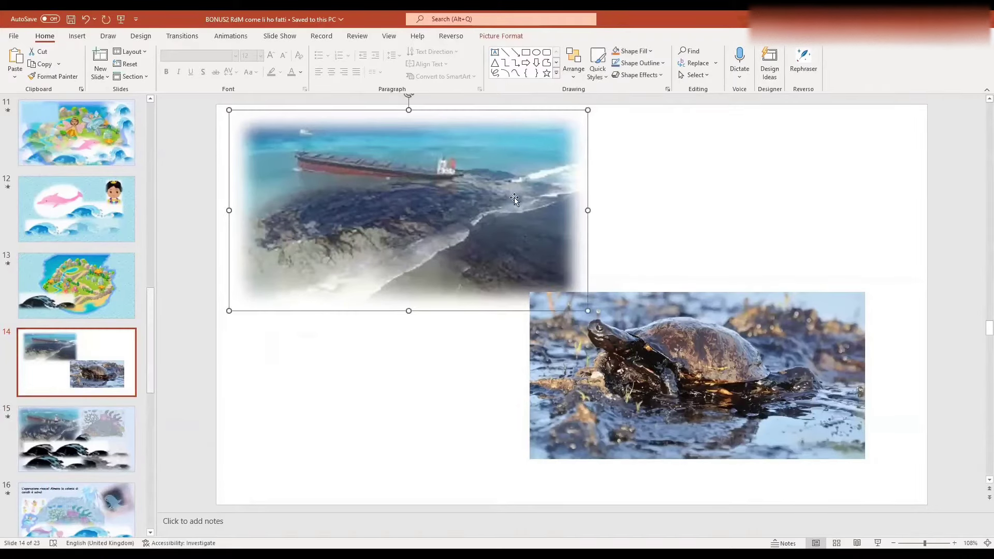
click(505, 38)
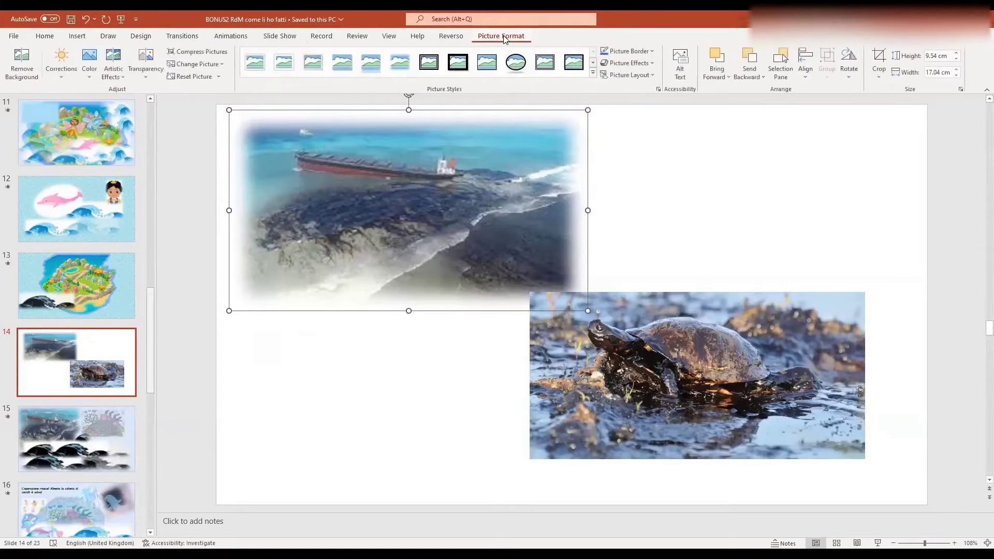
click(114, 70)
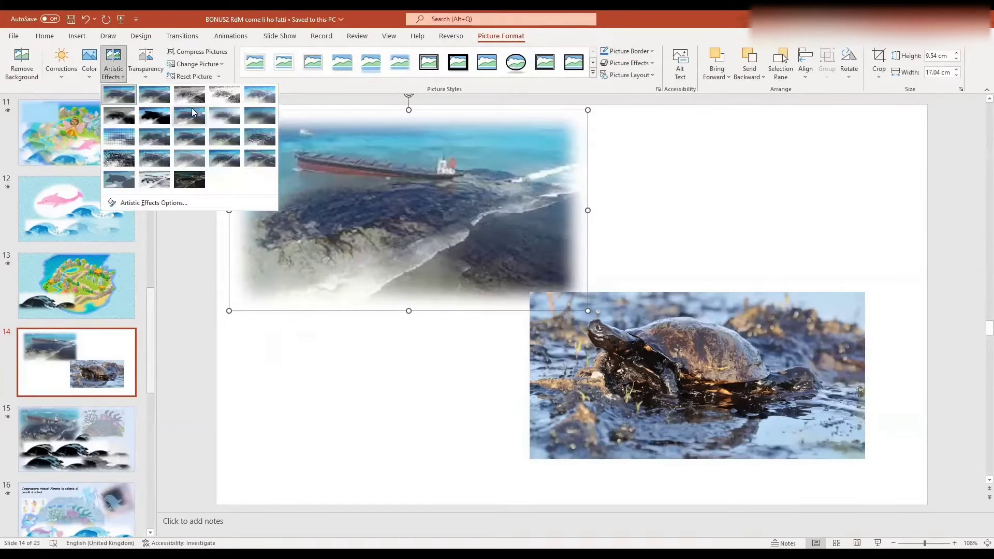
click(259, 163)
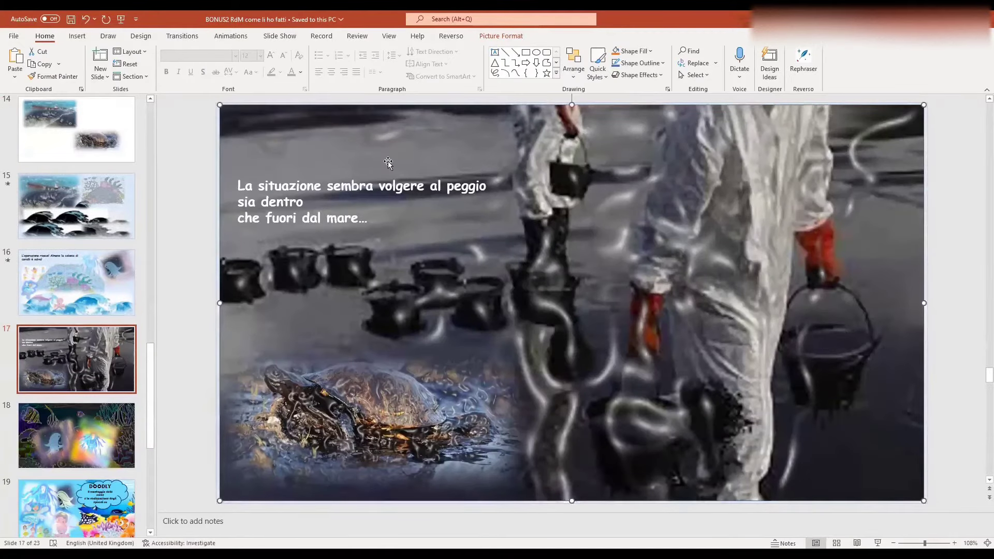
Set slide 17's photo effect to None for comparison, then reapply Plastic Wrap
click(503, 41)
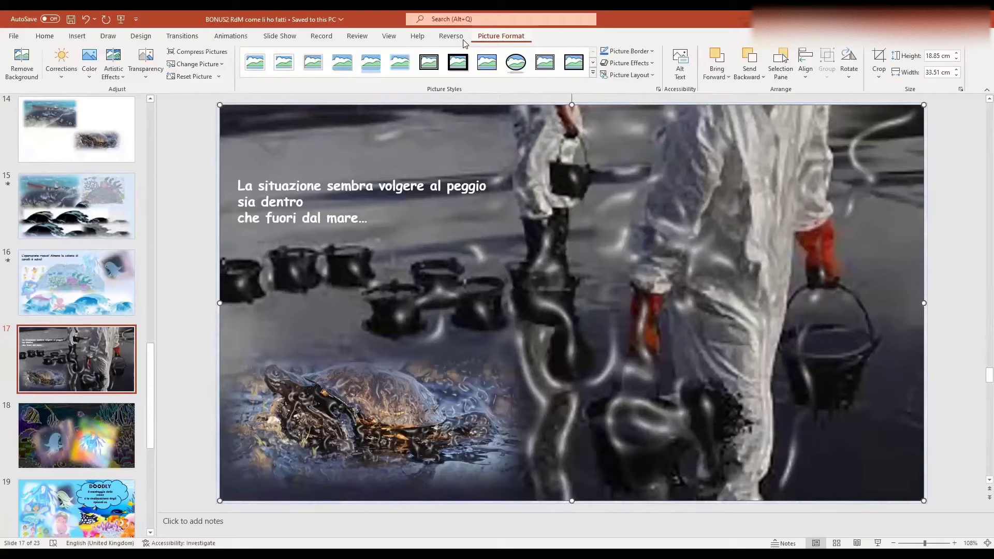
click(118, 79)
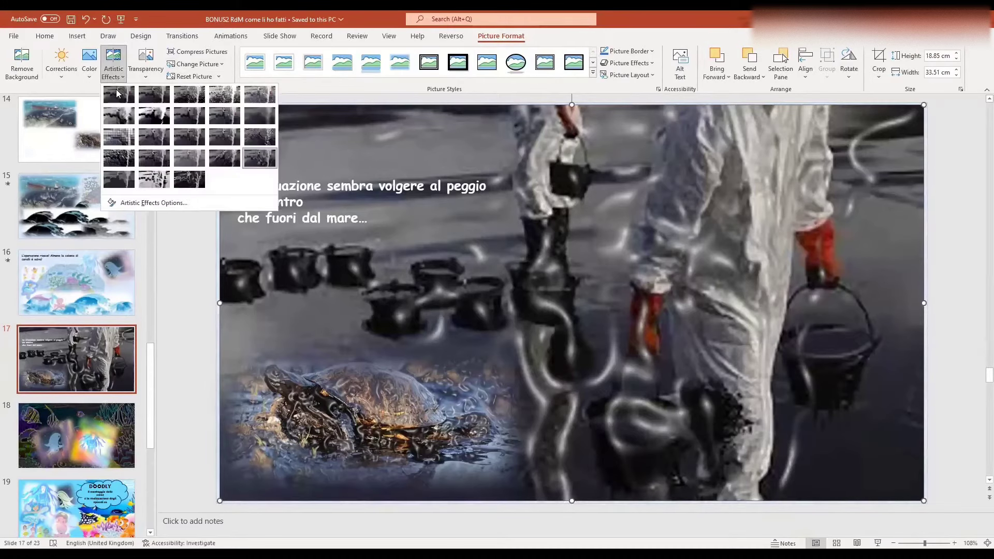
click(117, 89)
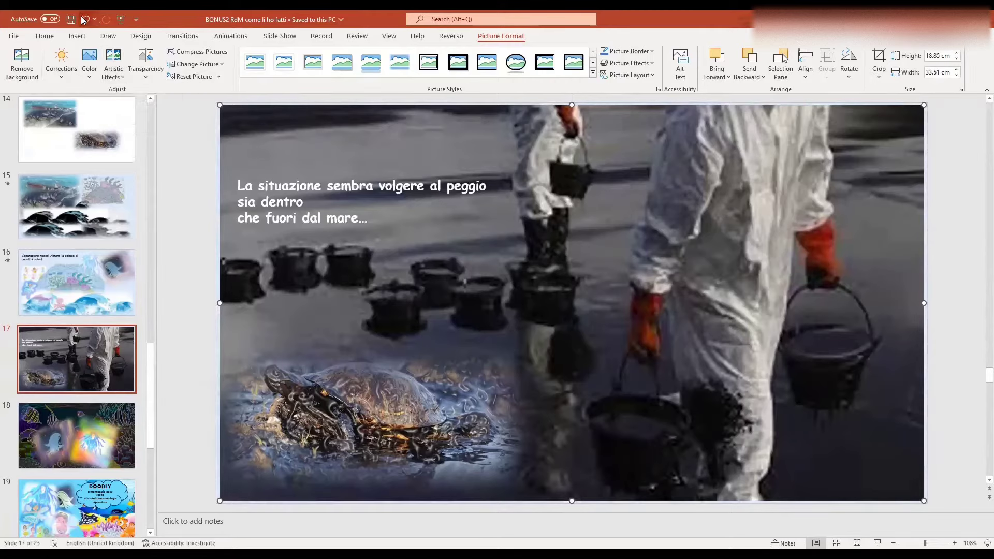
click(114, 66)
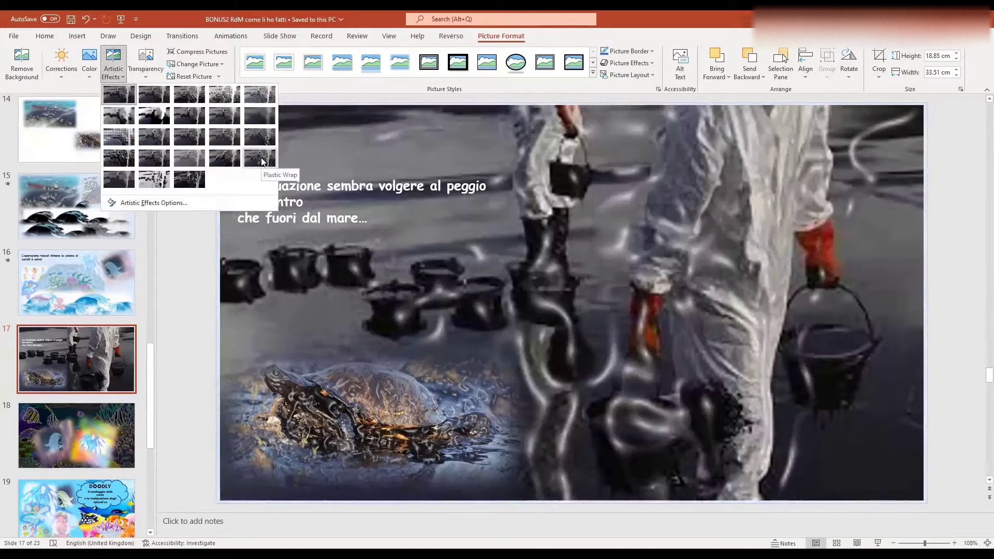
click(260, 161)
scroll(165, 425, down, 2)
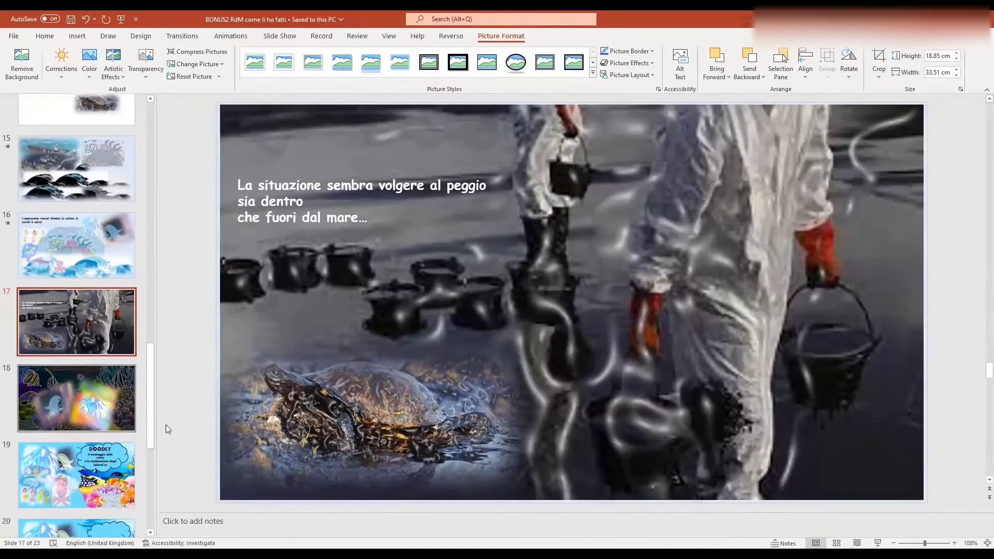
scroll(166, 425, down, 1)
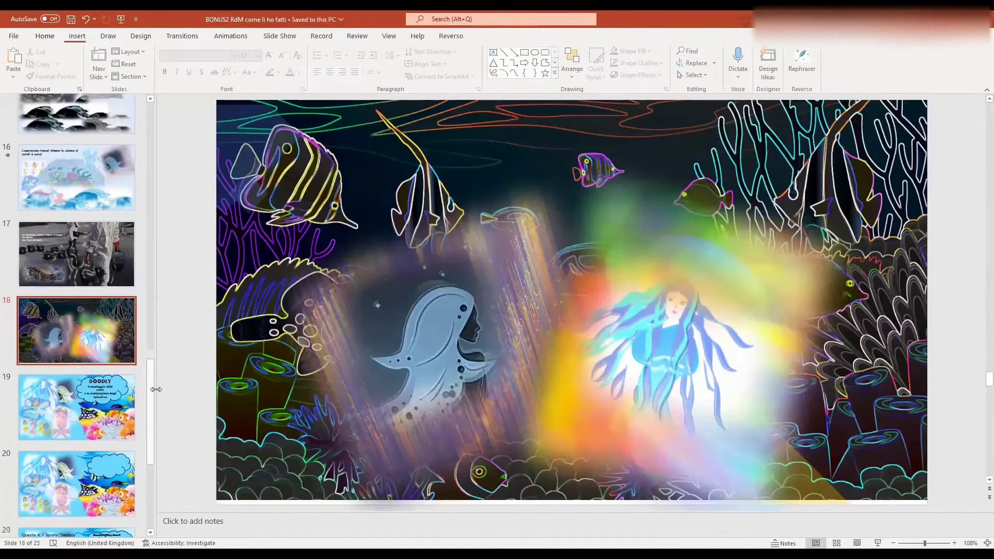
click(127, 308)
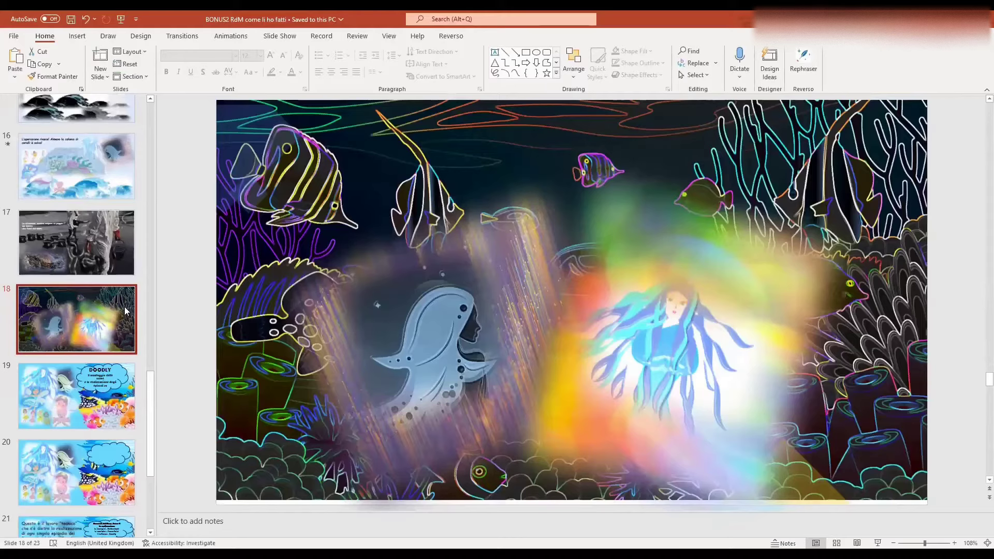
click(382, 205)
click(356, 170)
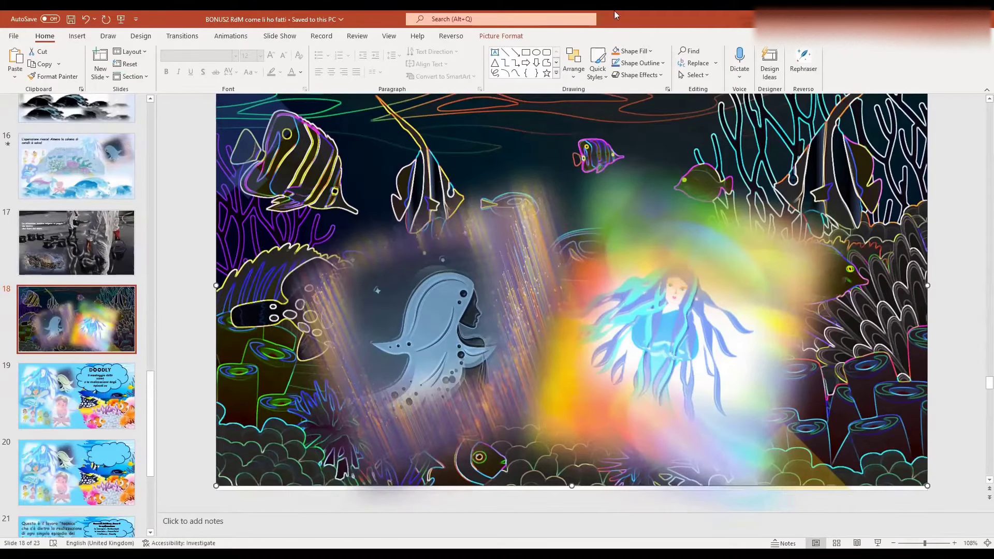
click(489, 38)
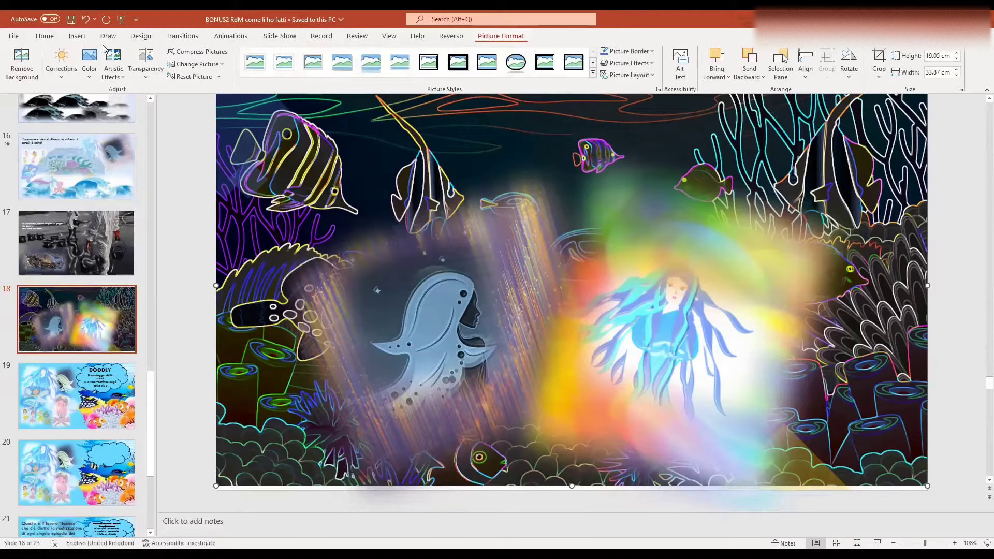
click(114, 68)
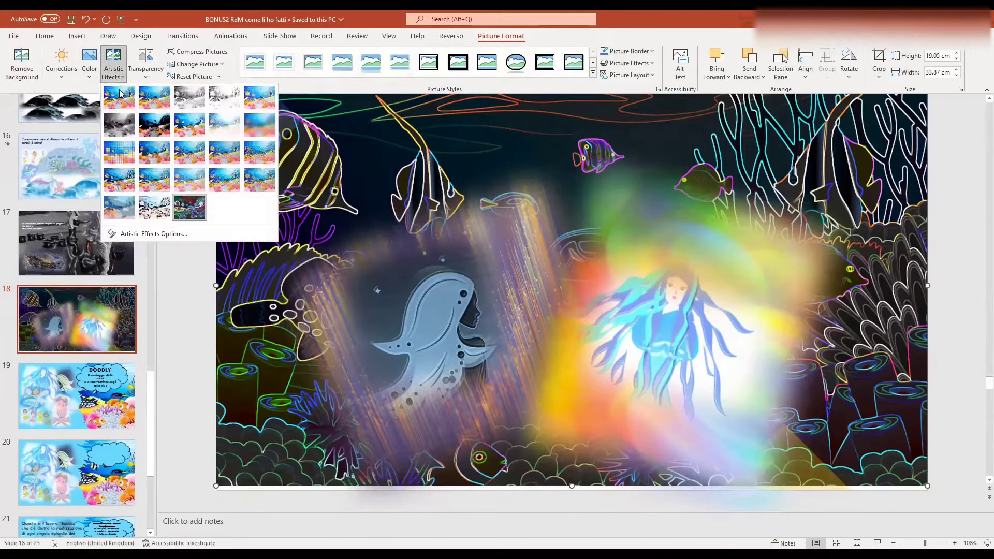
click(312, 178)
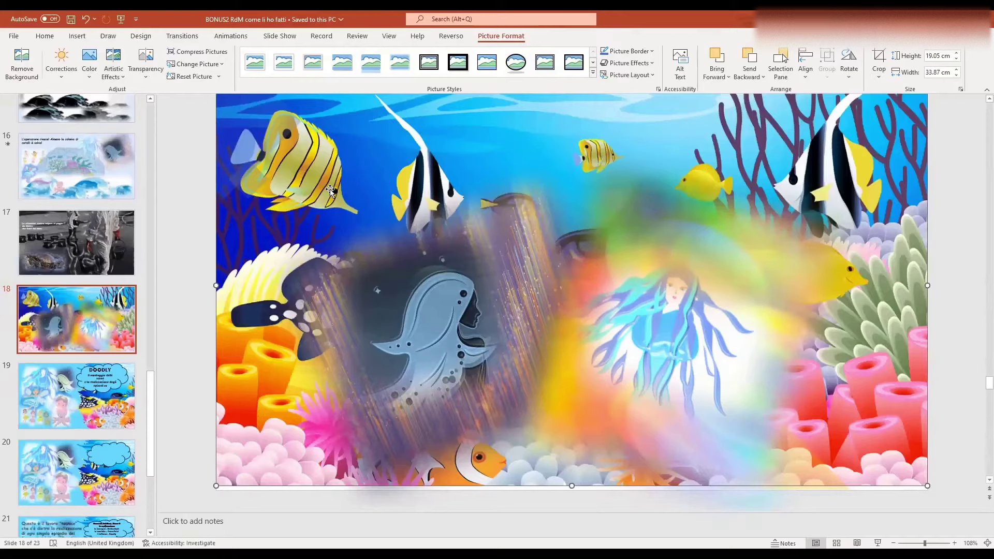
click(113, 67)
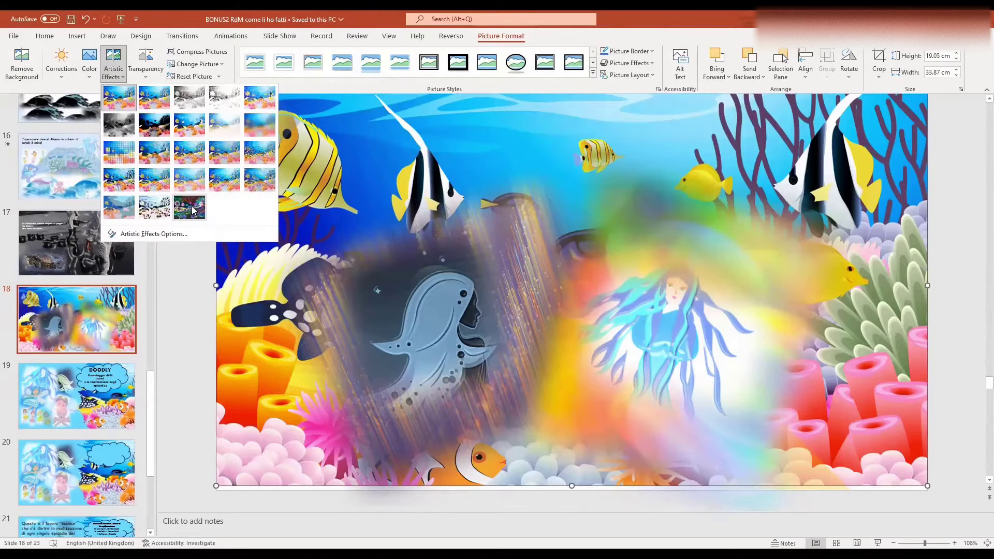
click(189, 208)
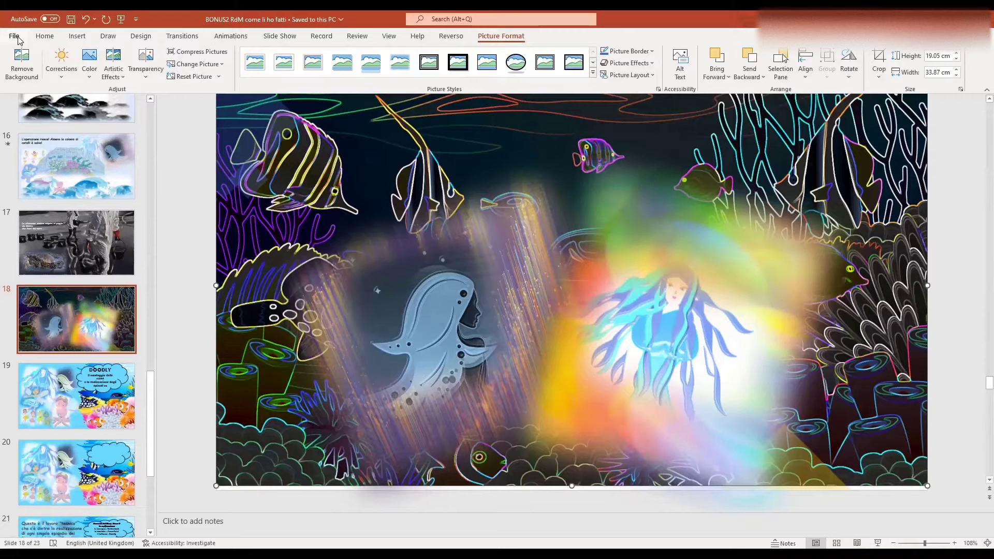
Save all slides as JPEG File Interchange Format images and open the exported slides folder
click(16, 36)
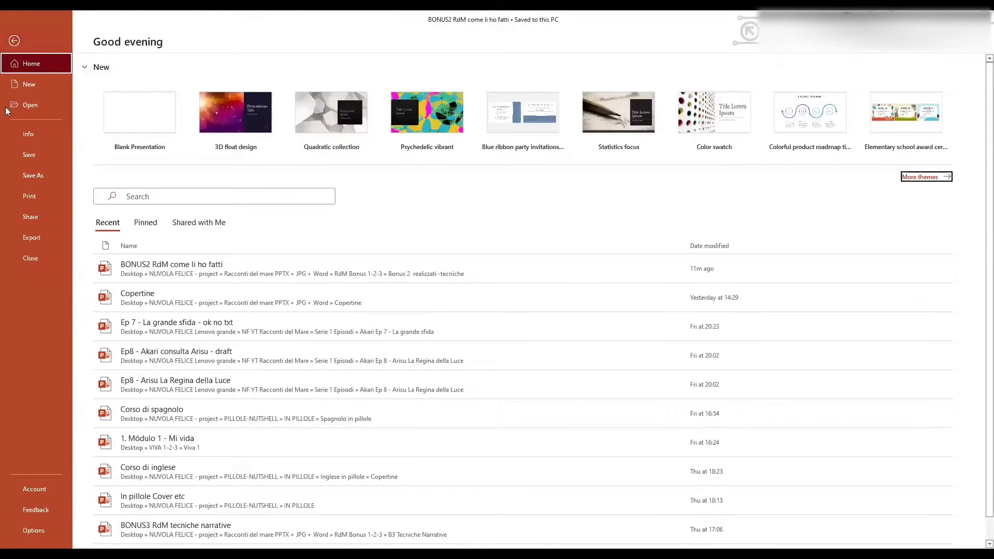
click(14, 41)
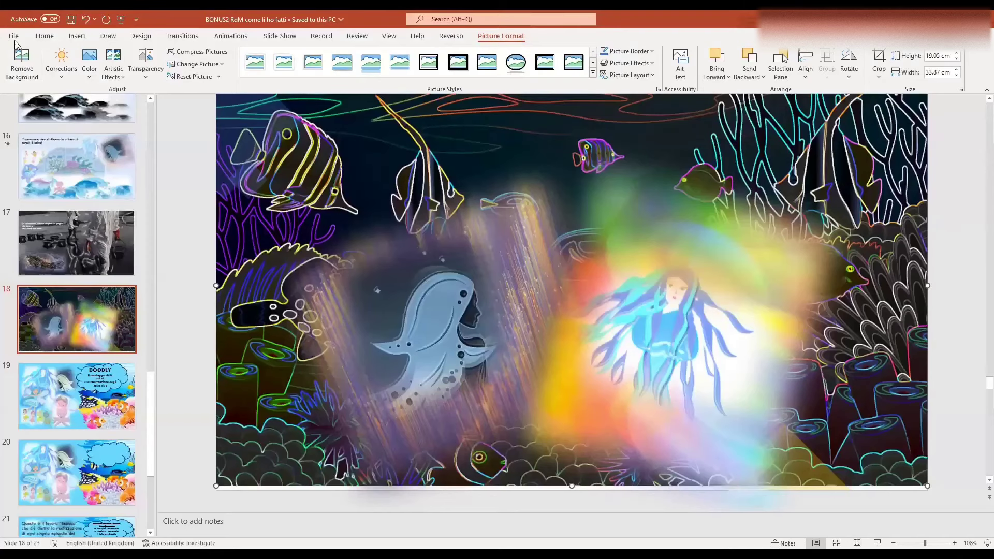
click(13, 37)
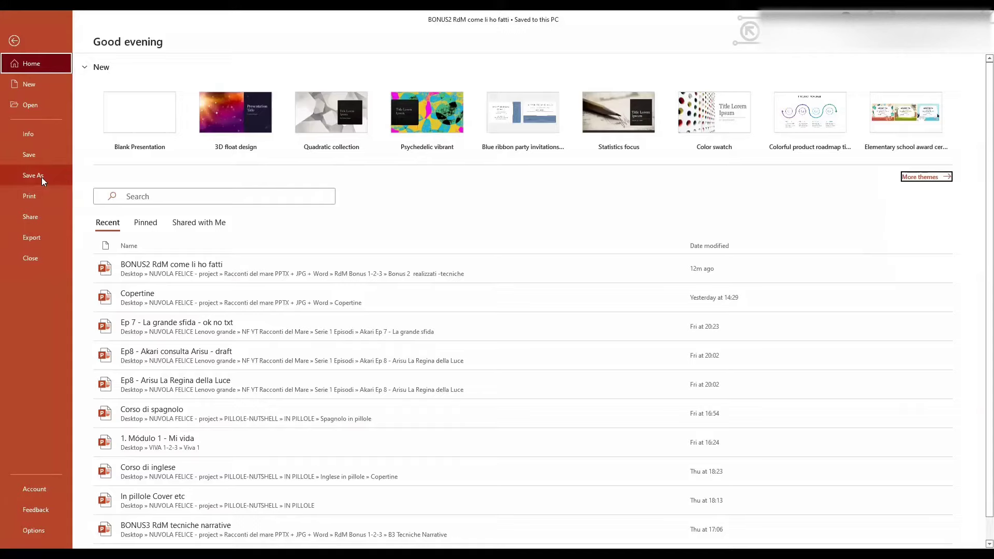
click(42, 178)
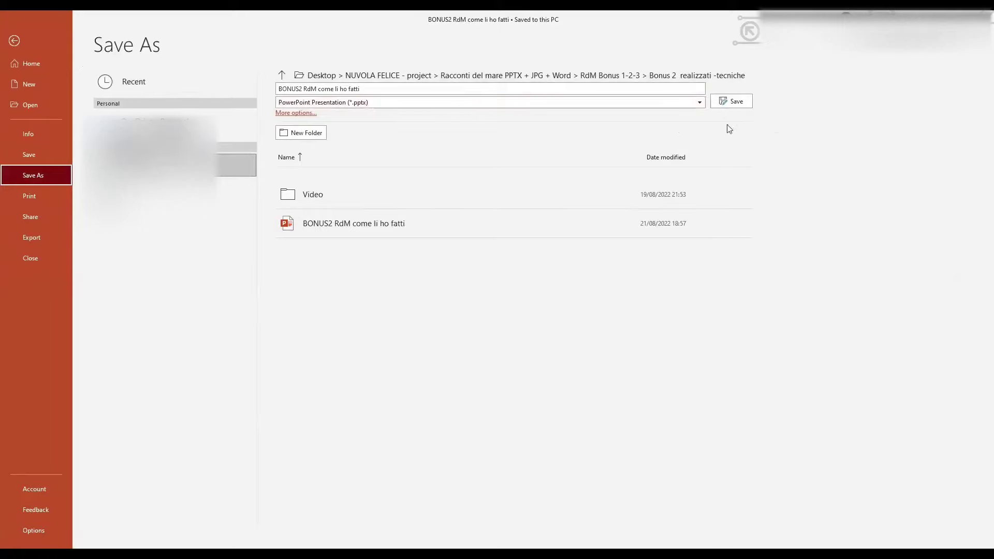
click(701, 104)
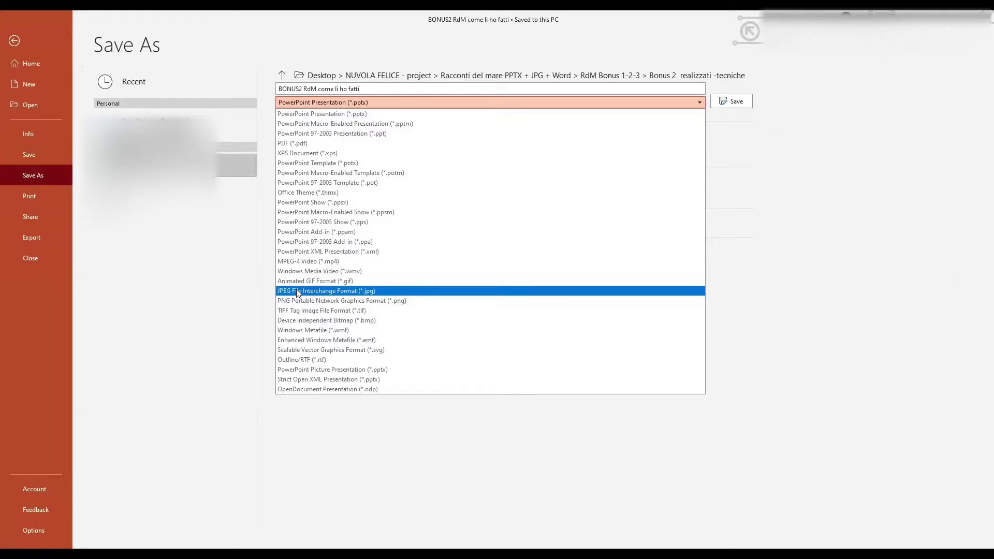
click(299, 293)
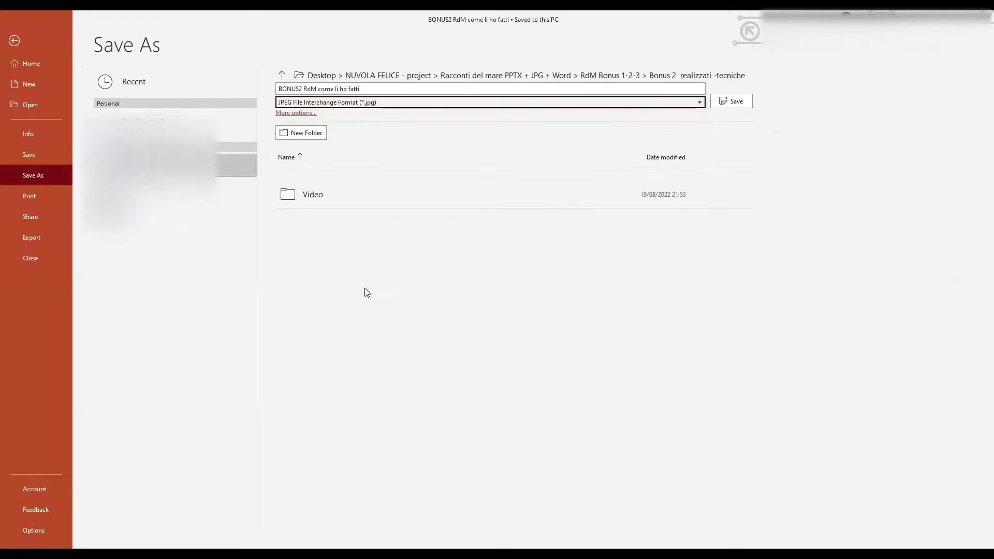
click(737, 103)
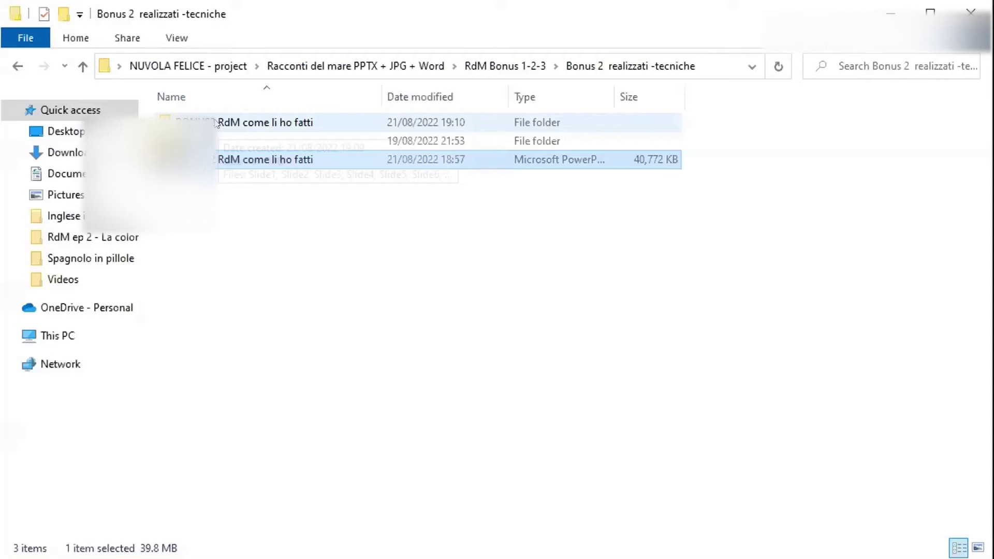
click(217, 123)
double_click(216, 123)
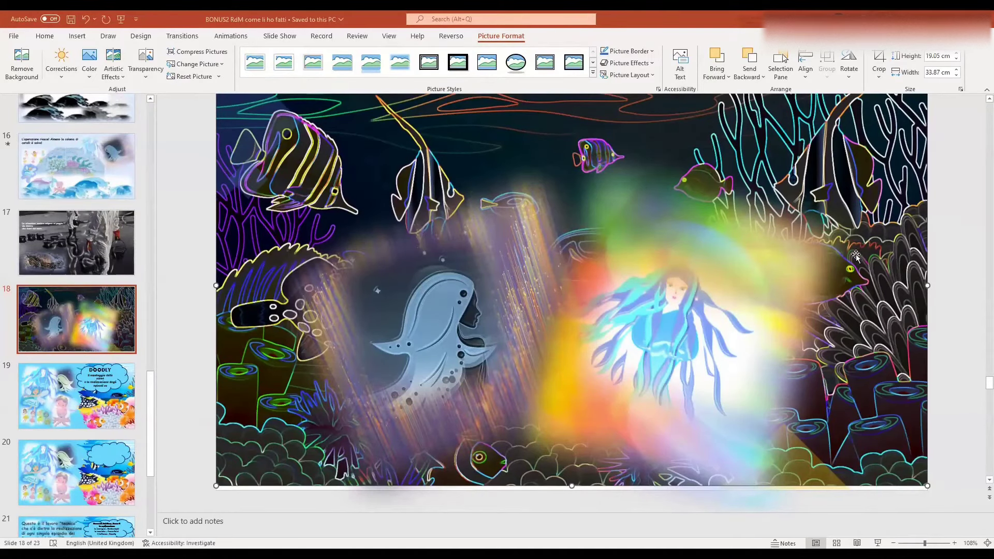
scroll(822, 263, down, 1)
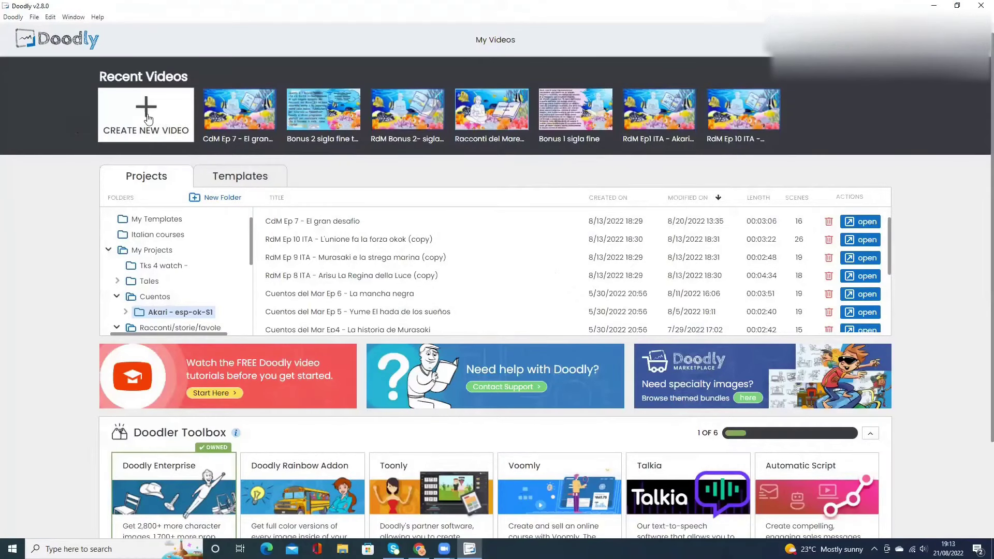
Create a new untitled video with the green Custom board style
click(147, 119)
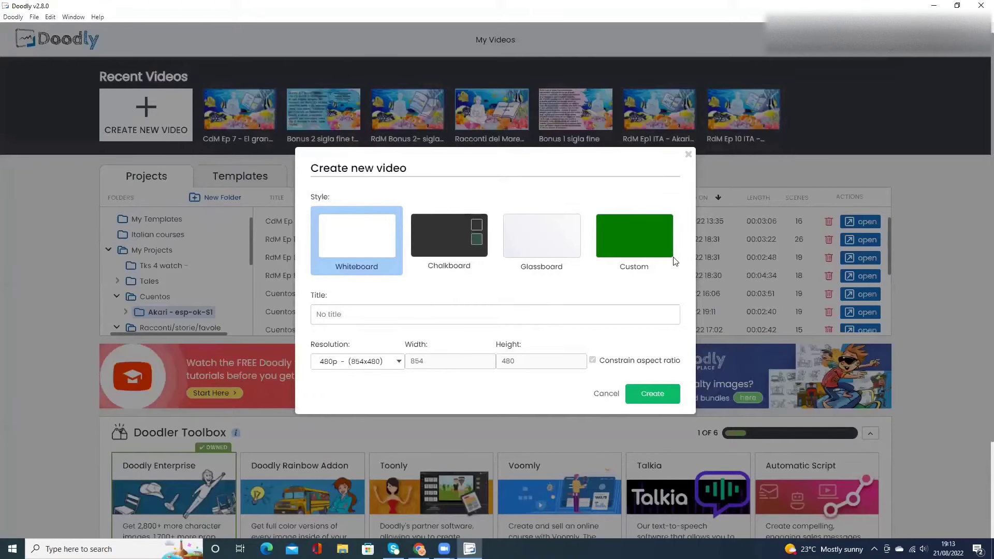
click(647, 250)
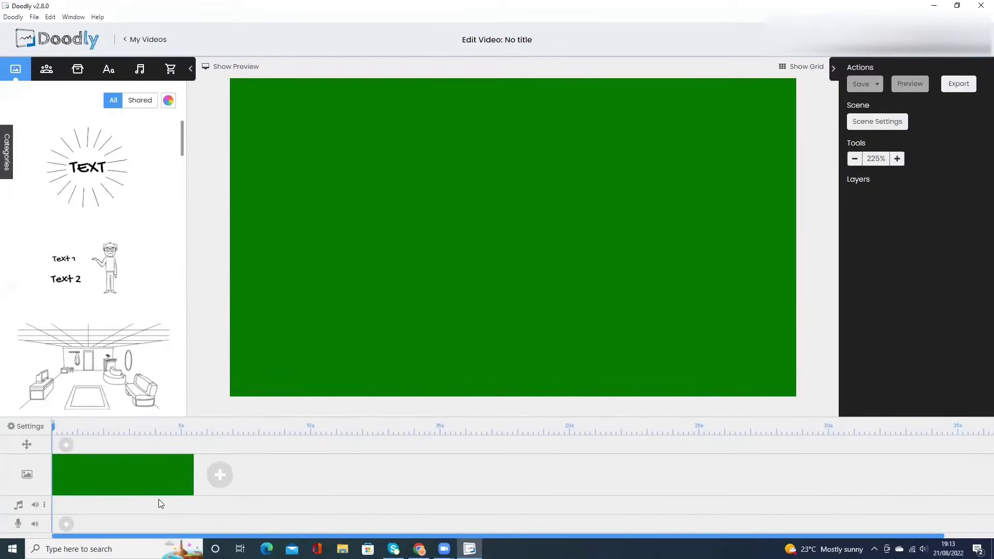
Turn off the video-wide style and load Slide20 from the BONUS2 folder as the scene's custom background
click(880, 124)
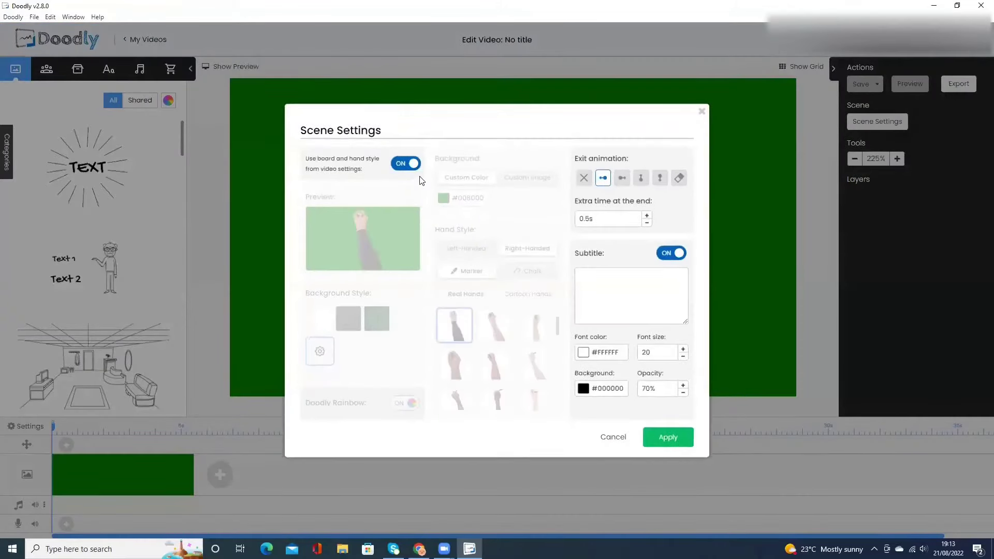
click(414, 164)
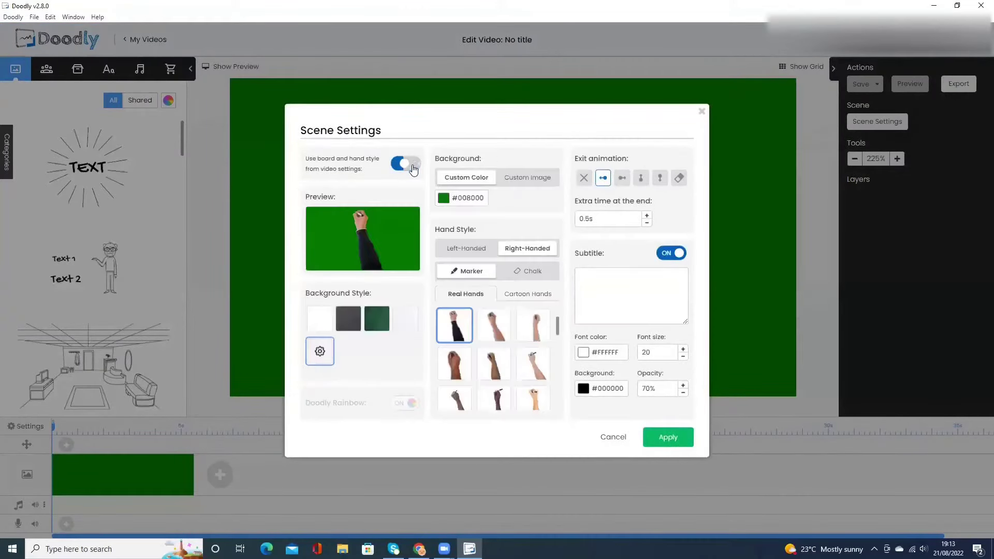
click(522, 184)
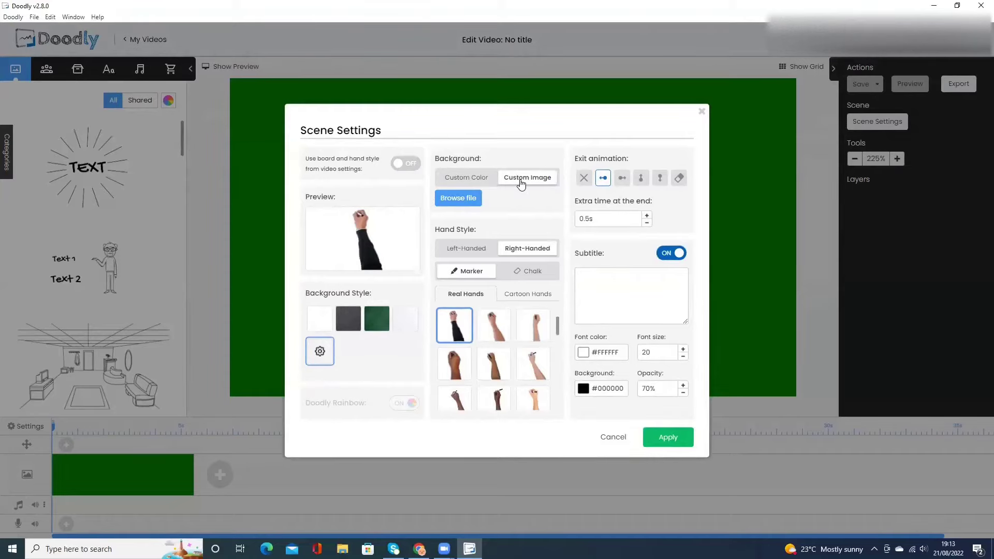
click(453, 200)
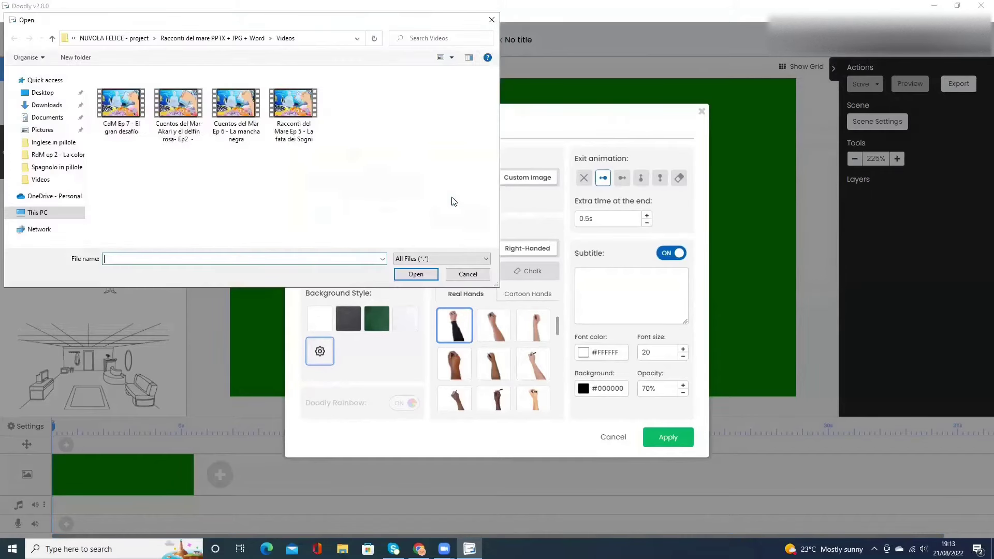
click(215, 38)
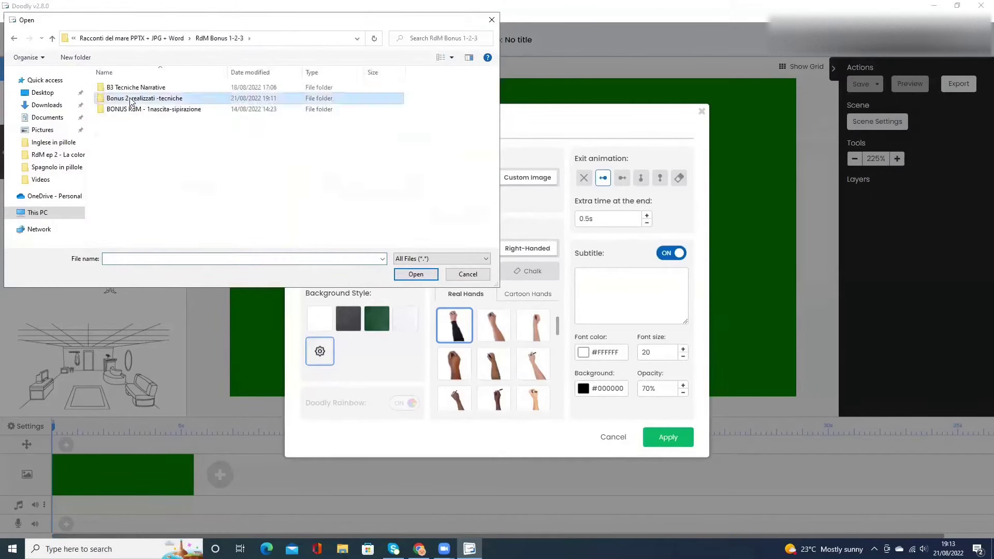
double_click(137, 107)
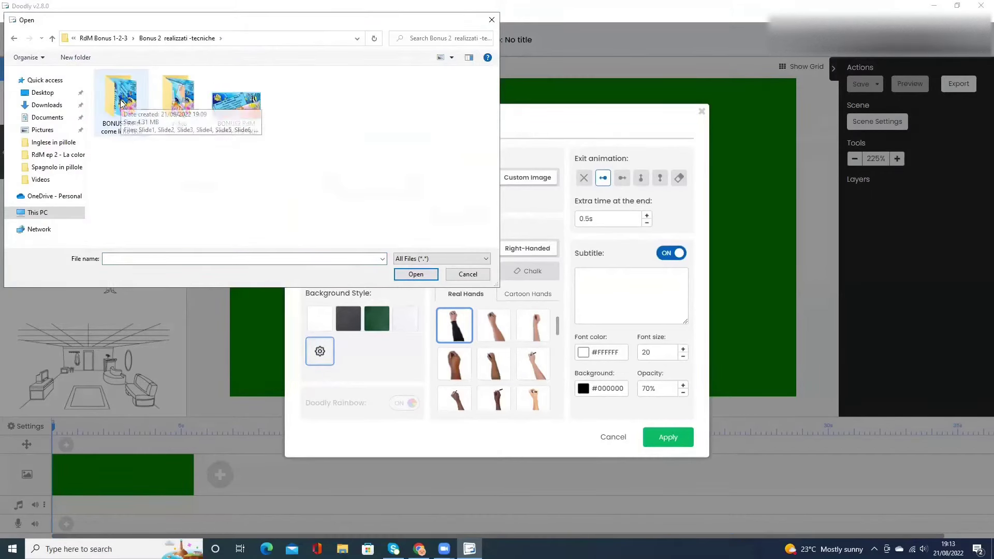
click(121, 103)
double_click(121, 103)
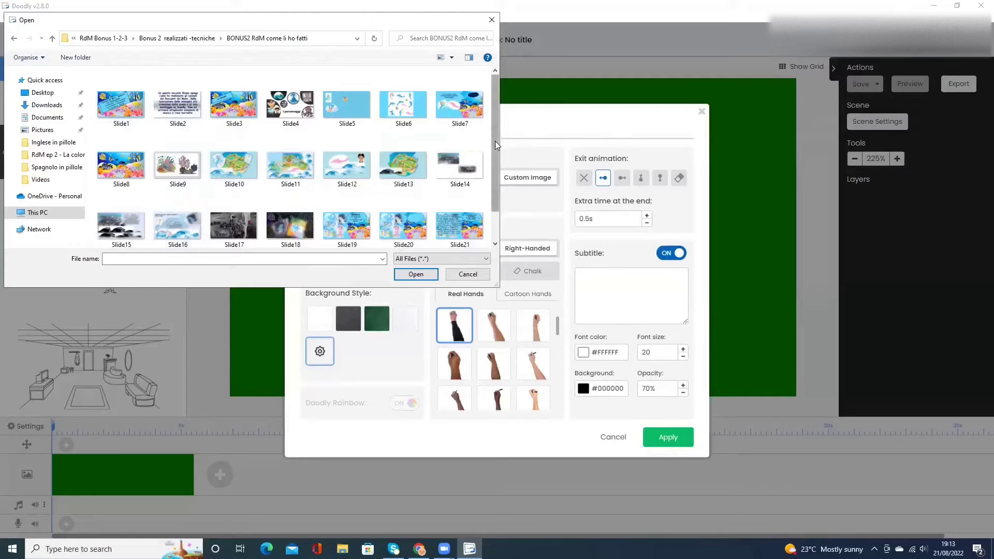
click(406, 226)
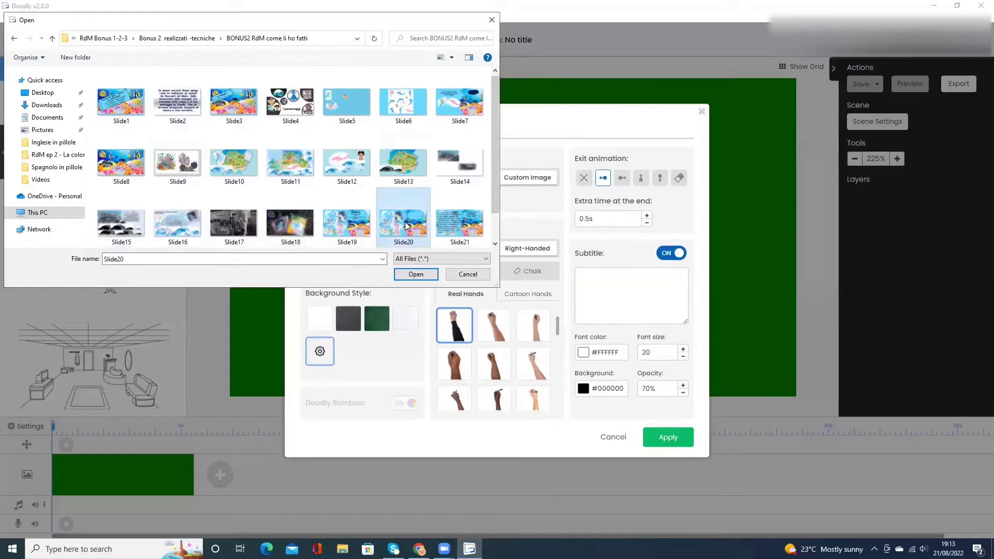
click(416, 274)
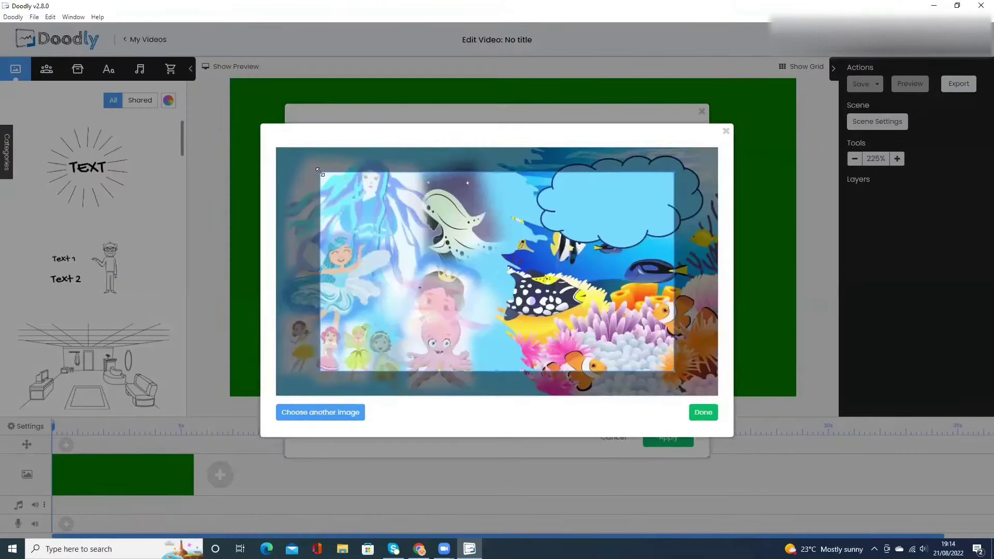
Widen the crop to the whole Slide20 image, choose the peach cartoon hand, and apply
drag(319, 171, 276, 147)
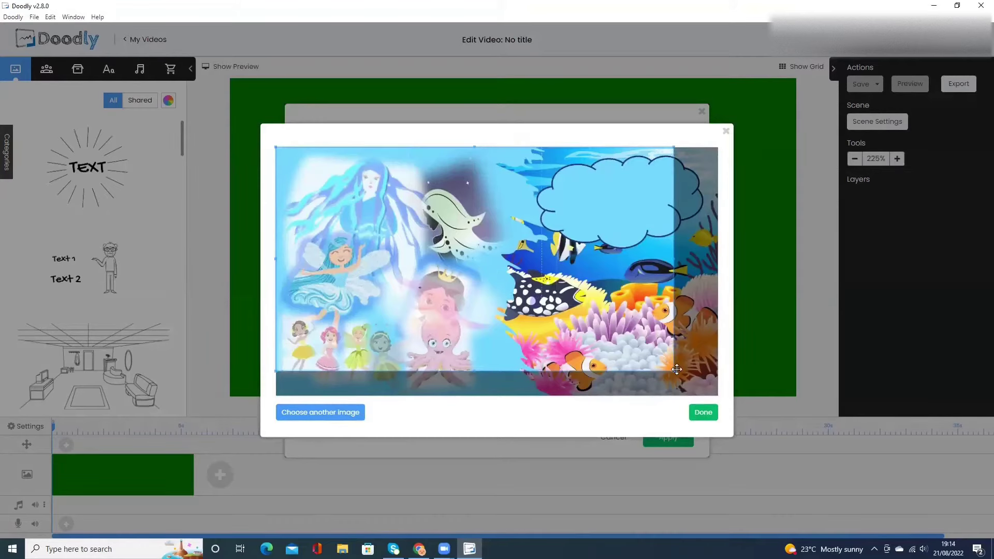
drag(671, 369, 723, 409)
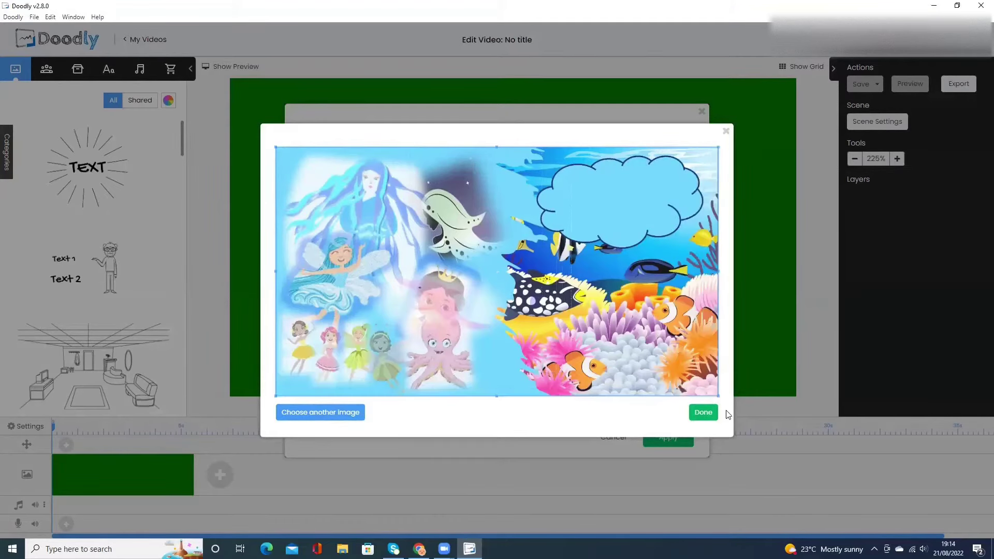
click(703, 413)
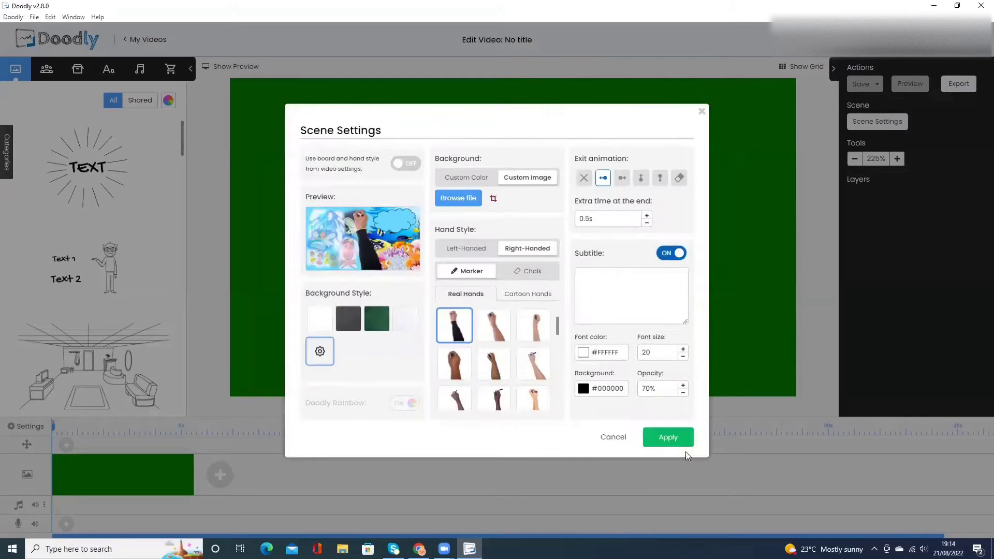
click(519, 295)
scroll(521, 347, down, 2)
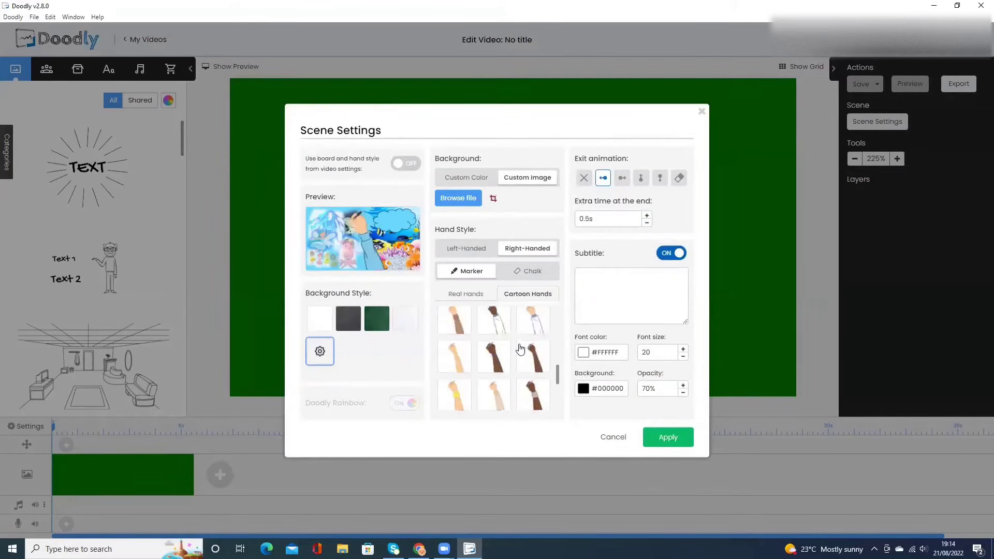
scroll(484, 381, down, 2)
scroll(476, 374, up, 2)
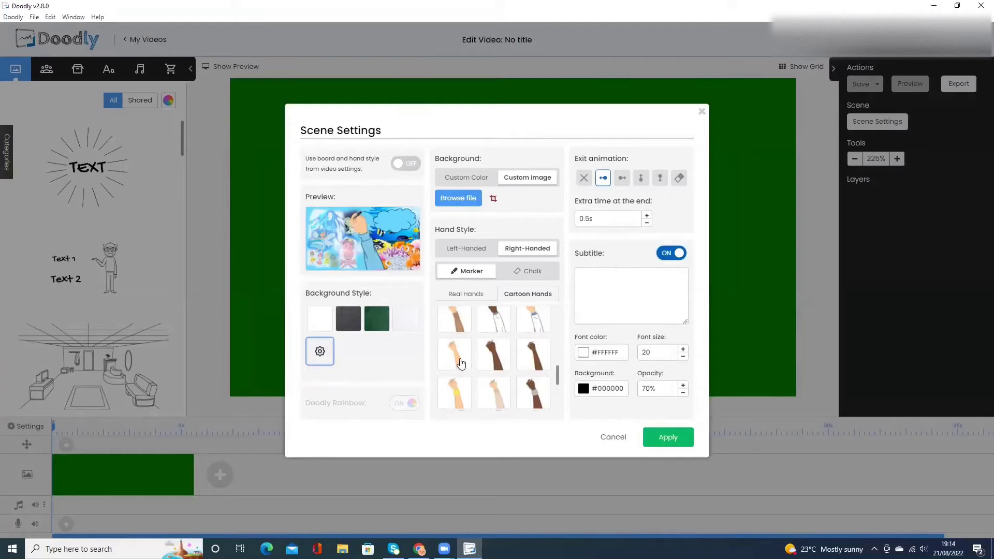
click(455, 355)
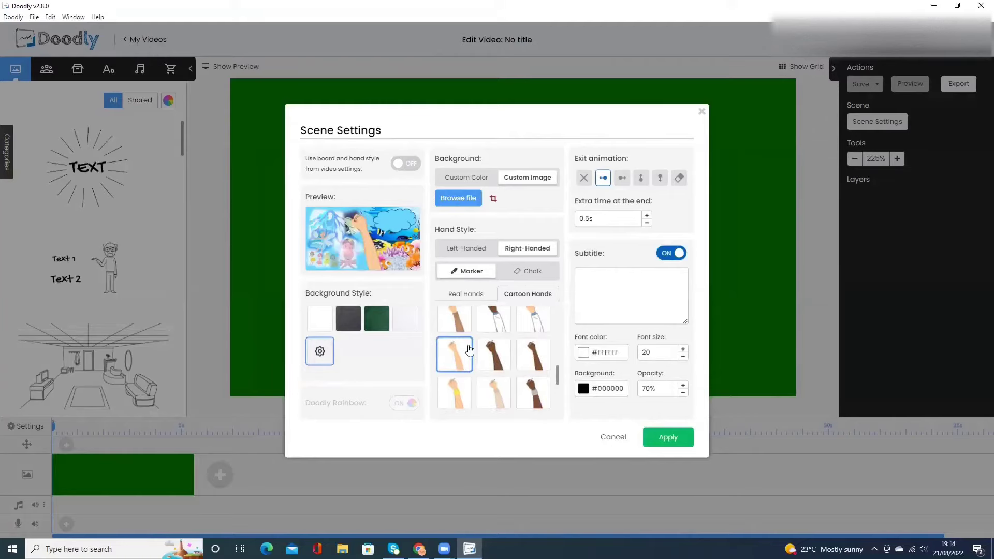
click(661, 445)
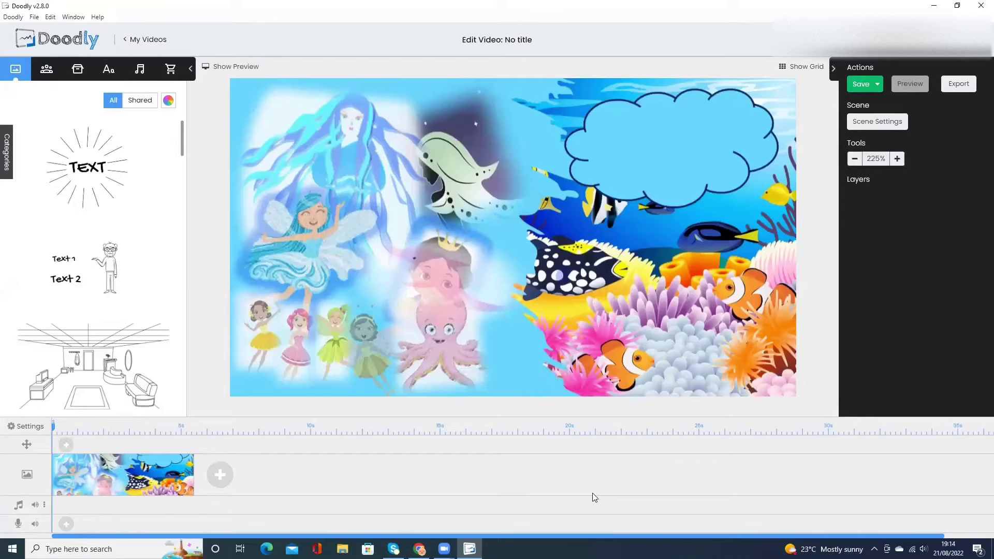
Add a second scene with the coral-colony slide ('L'operazione riesce!') as its custom background
click(225, 474)
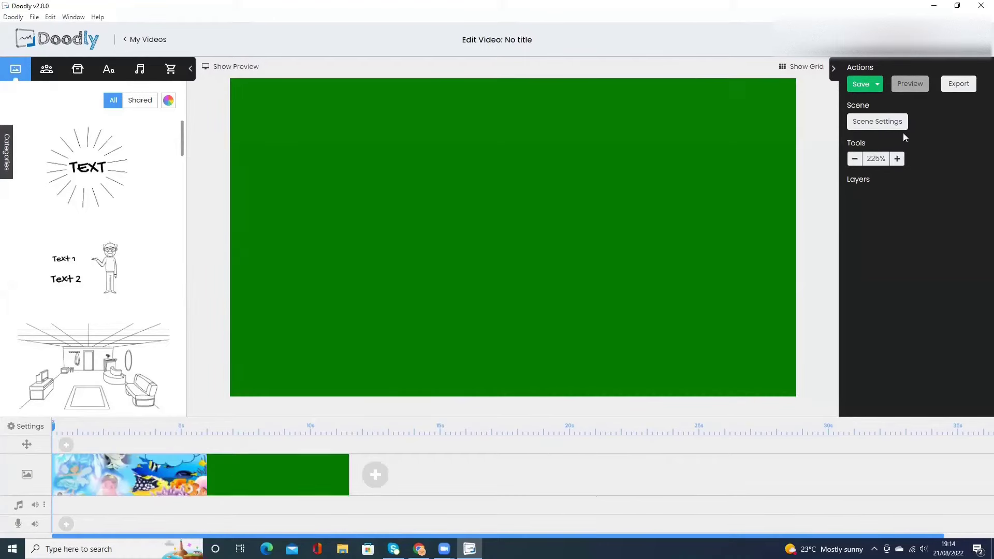
click(877, 121)
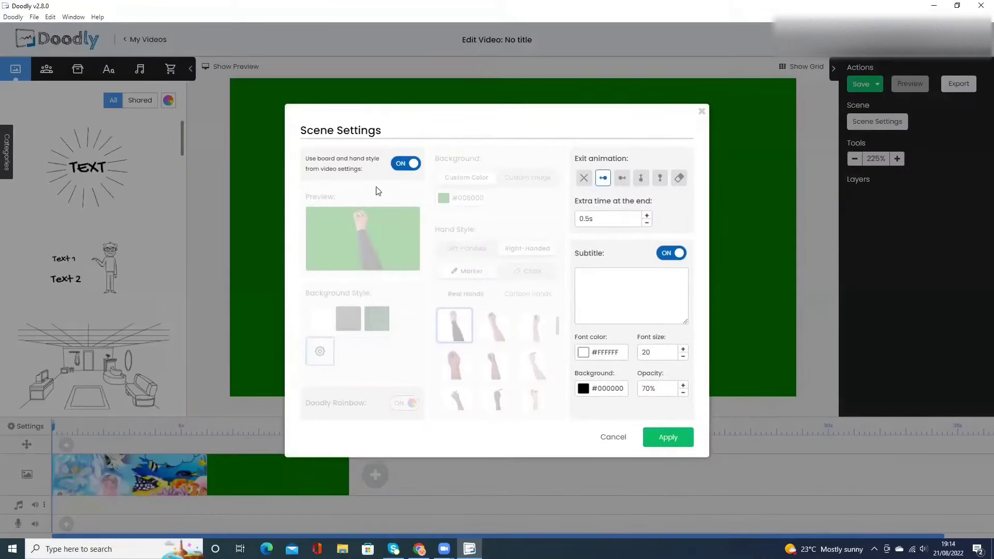
click(407, 163)
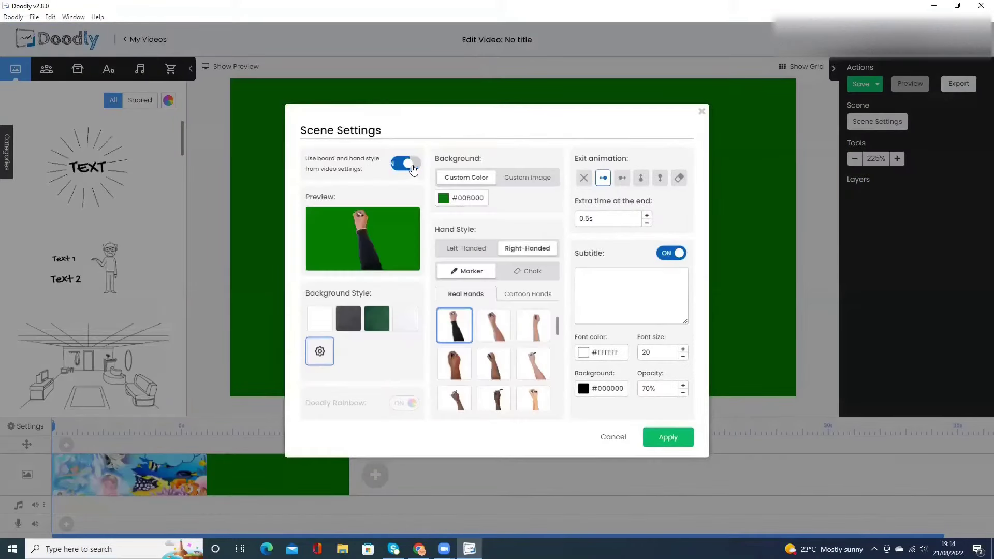
click(526, 182)
click(471, 198)
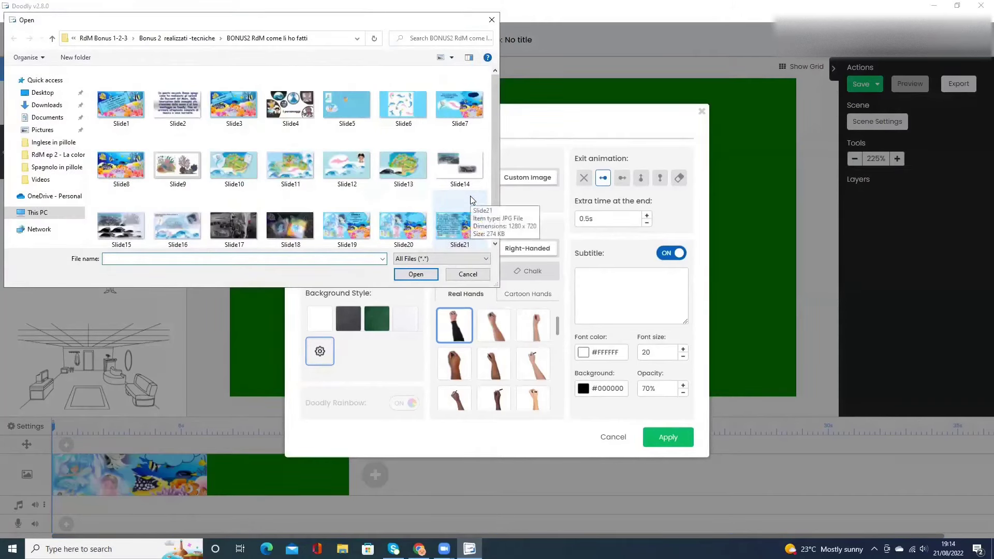
double_click(471, 200)
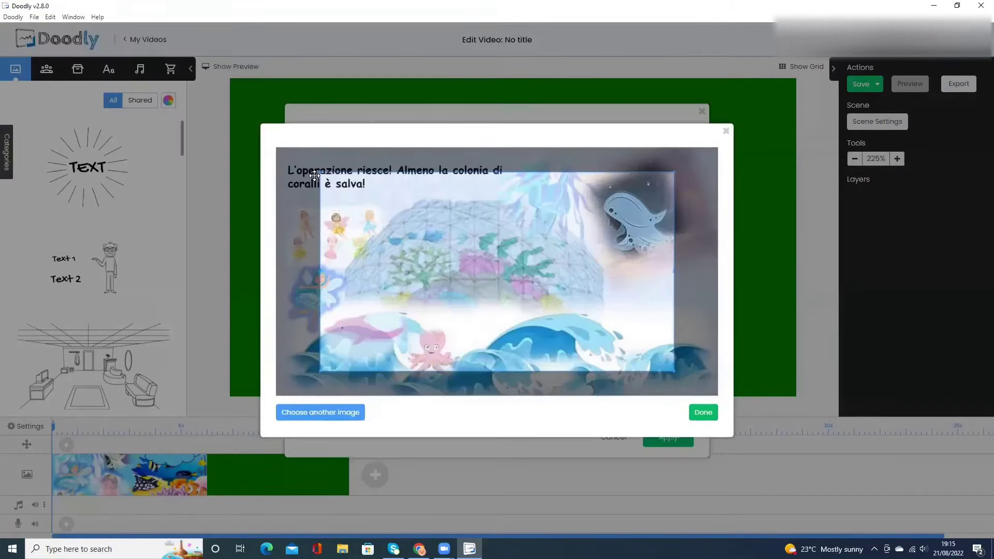
click(703, 412)
click(674, 438)
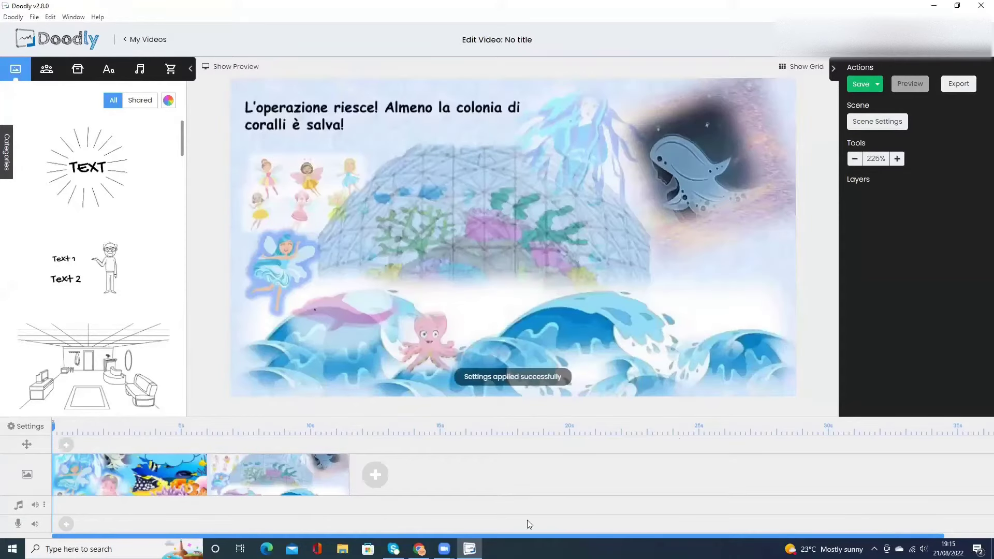
Add a third scene and load the Racconti del Mare slide picture as its custom background
click(383, 483)
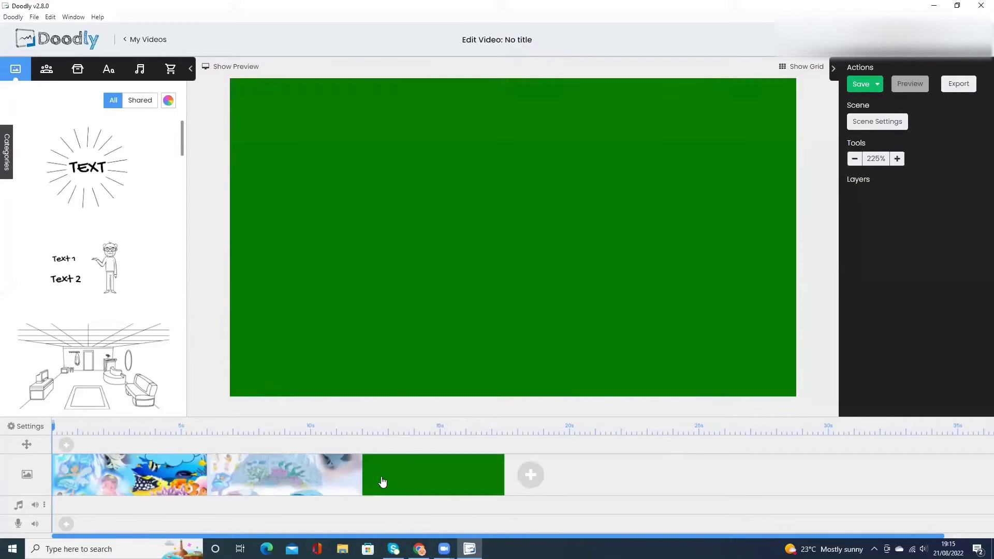
click(880, 125)
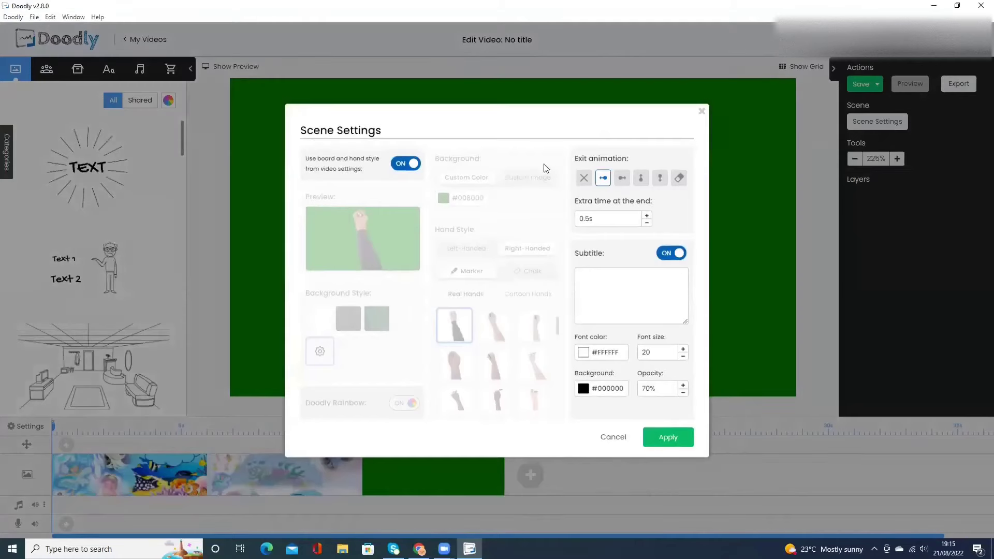
click(528, 177)
click(457, 198)
click(410, 286)
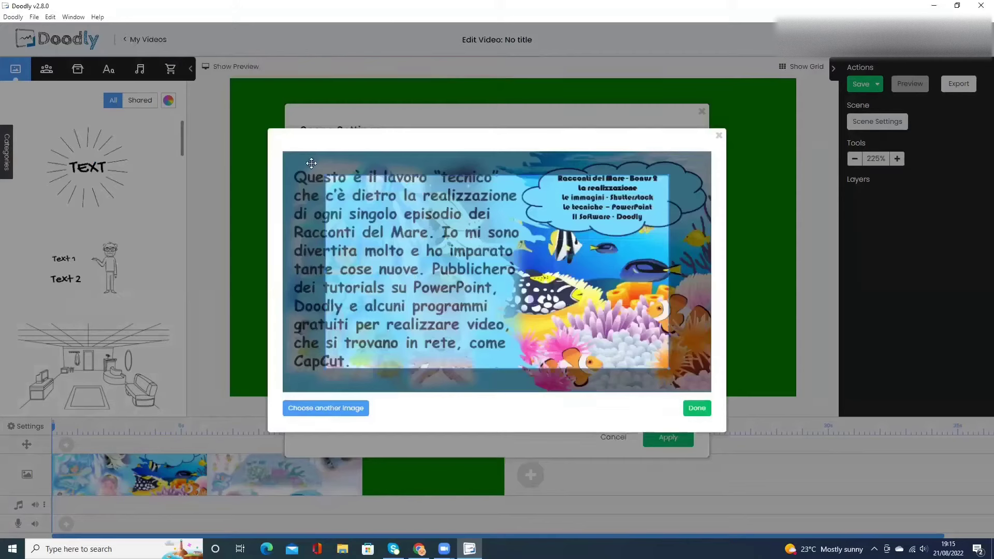
Crop the background to the full picture and apply it with no drawing hand
drag(320, 172, 275, 146)
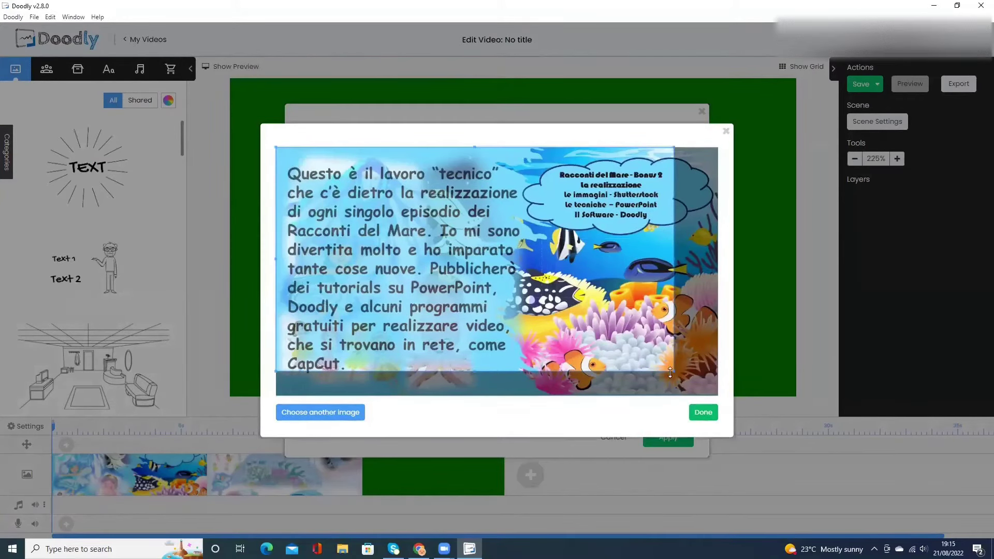
drag(689, 382, 716, 398)
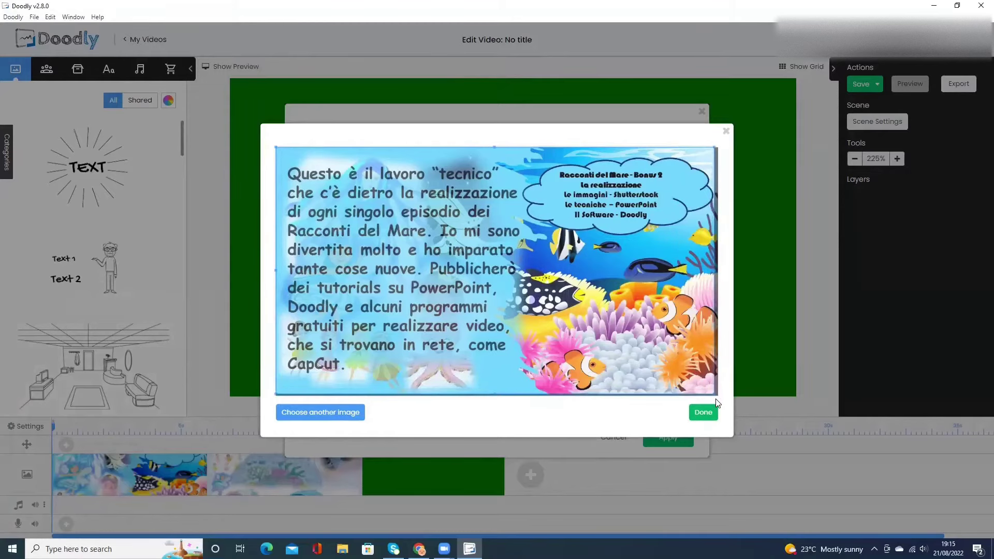
click(697, 414)
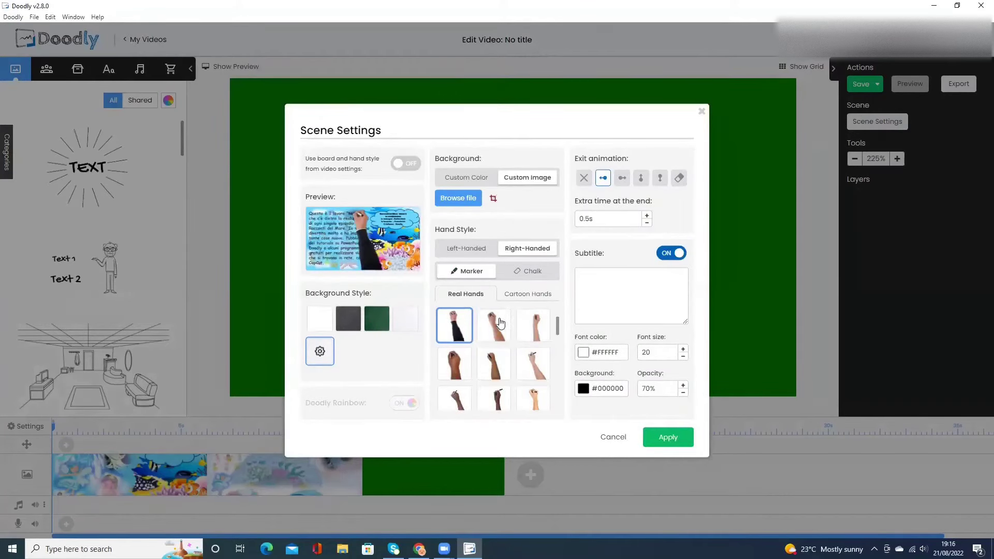
scroll(520, 329, down, 2)
scroll(519, 329, down, 2)
scroll(519, 329, down, 2)
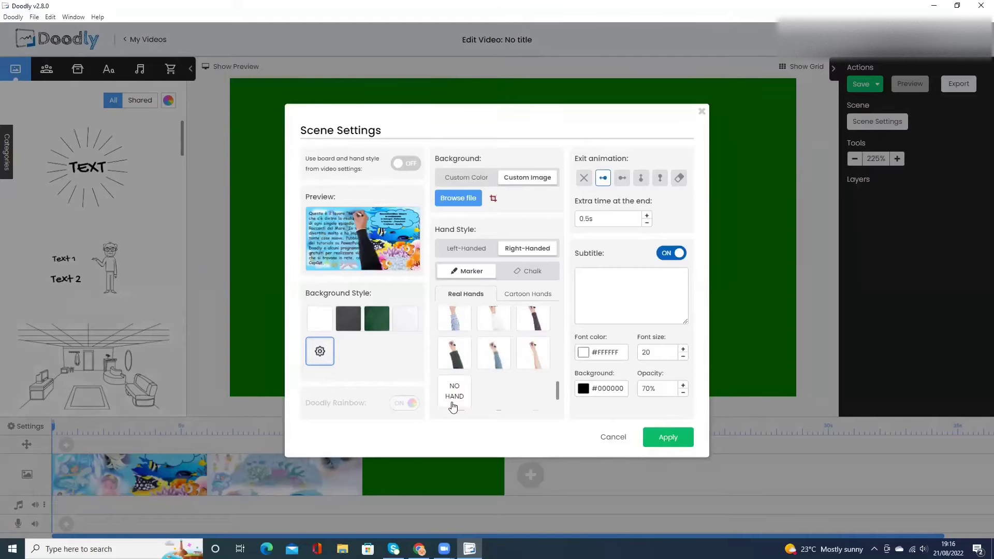
click(453, 406)
click(660, 440)
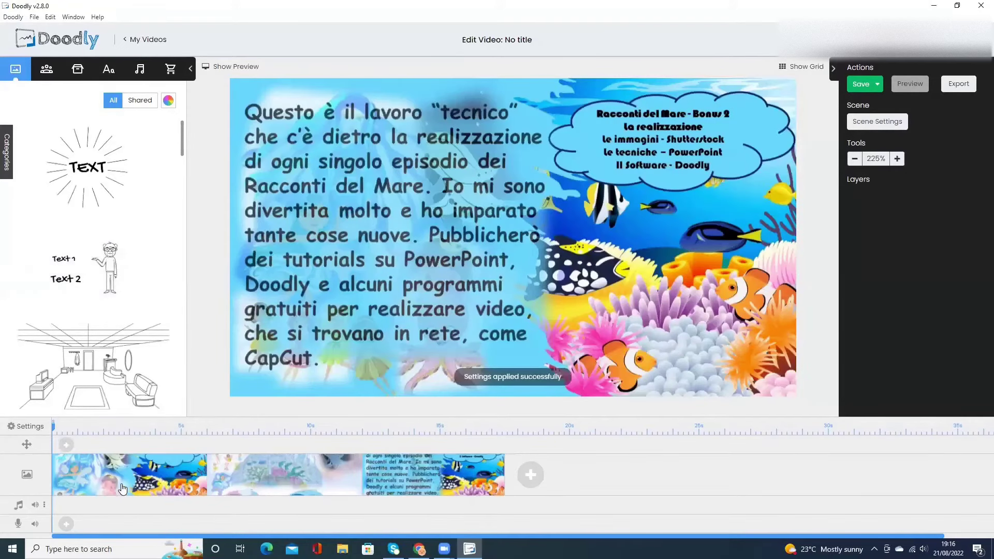
Browse the scene thumbnails and go to the first scene with the empty cloud
click(130, 490)
click(235, 489)
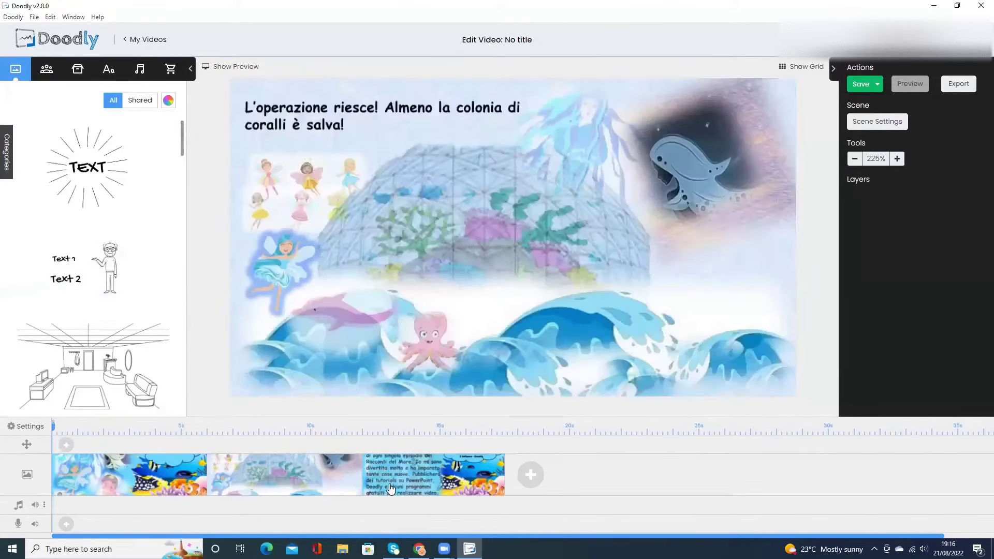
click(390, 488)
click(122, 469)
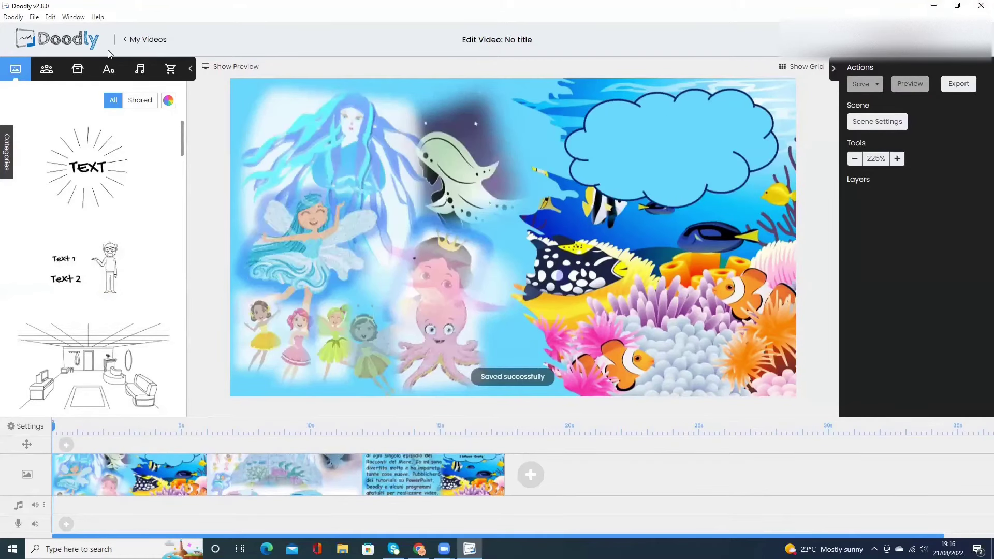
Search the fonts for 'GOCHI' and drop a Gochi Hand Regular text box inside the cloud
click(109, 68)
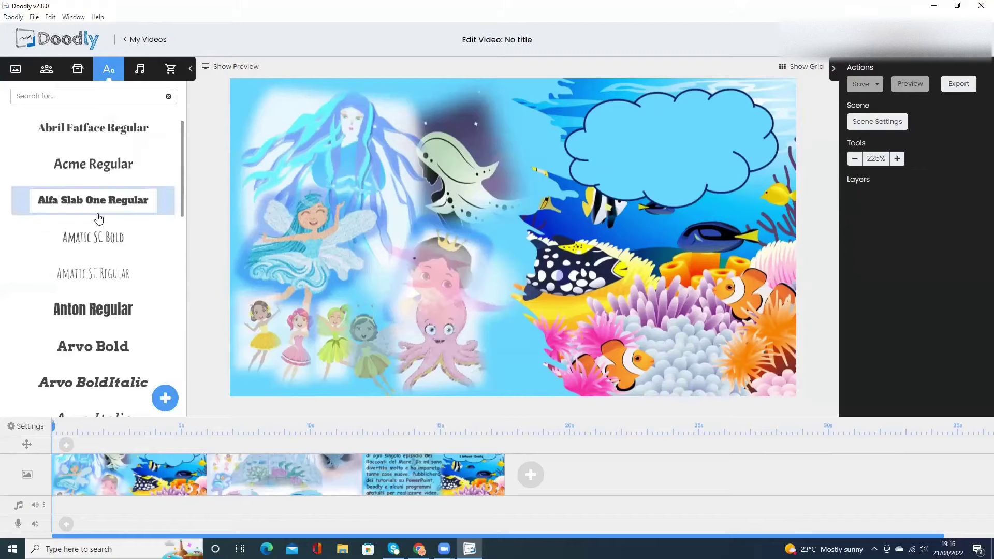
click(105, 101)
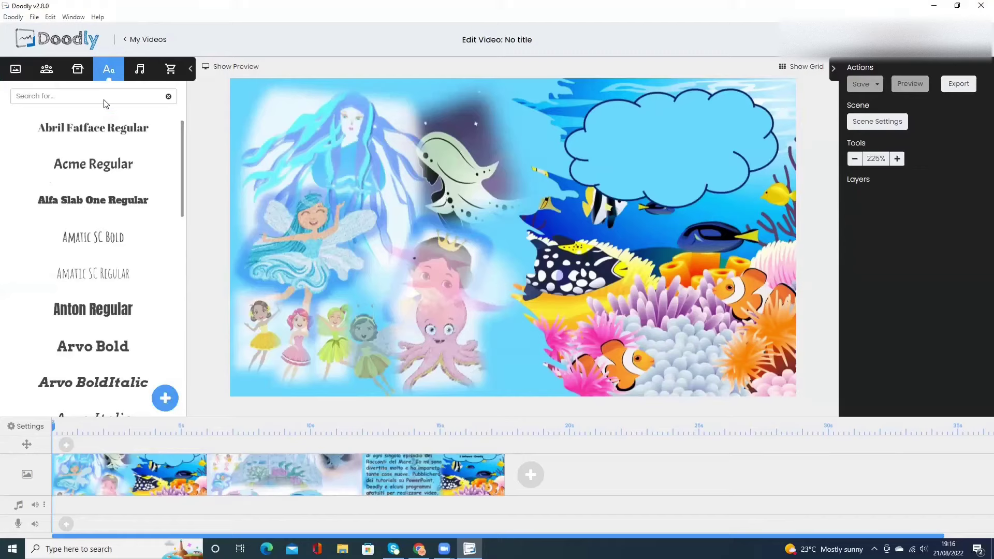
text(GOCHI)
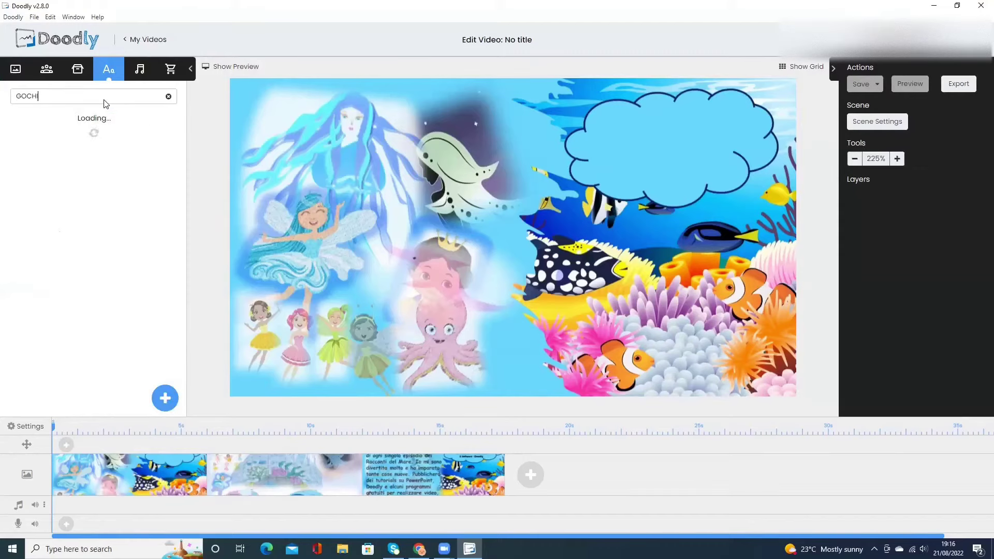
drag(94, 128, 687, 145)
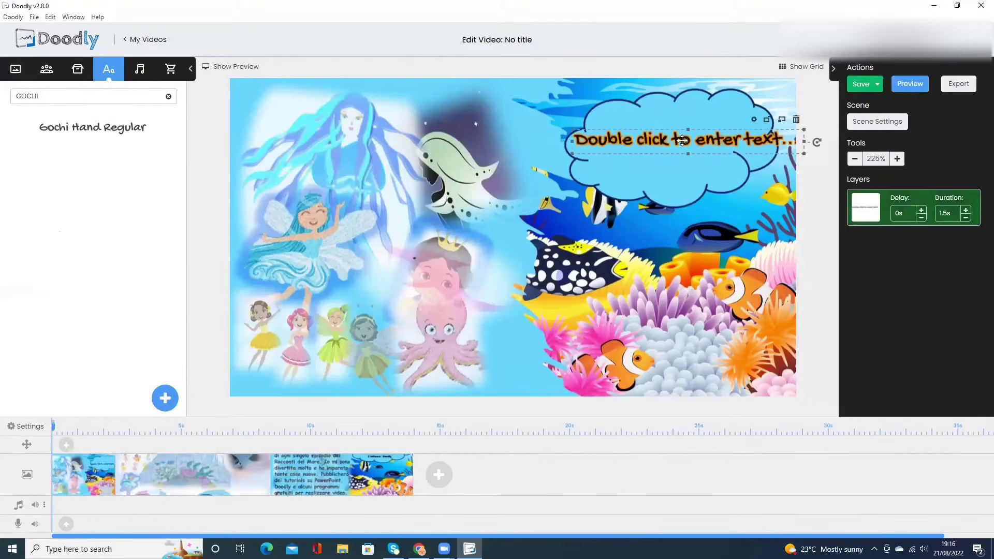
Replace the cloud's placeholder text with the title 'Racconti del Mare Bonus 2'
double_click(682, 140)
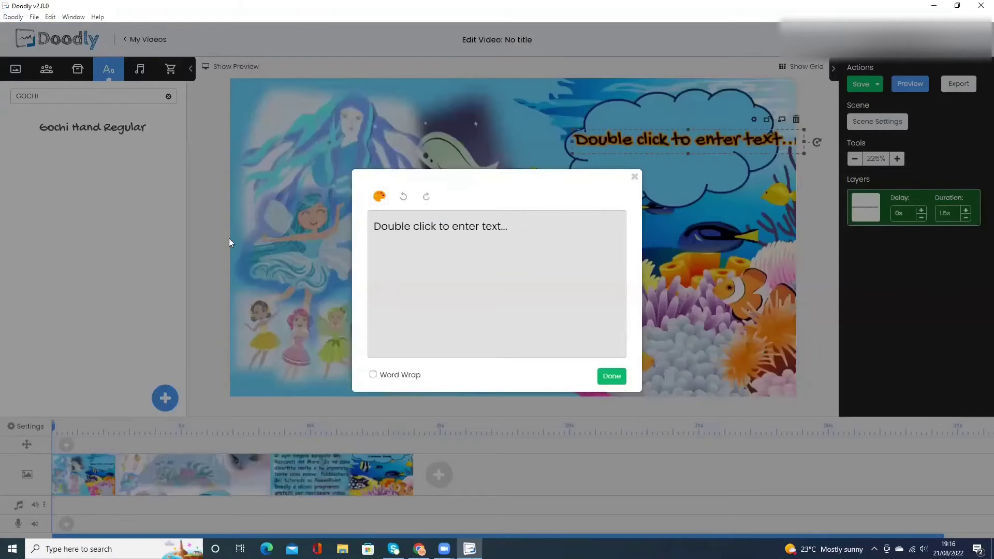
text(Rac)
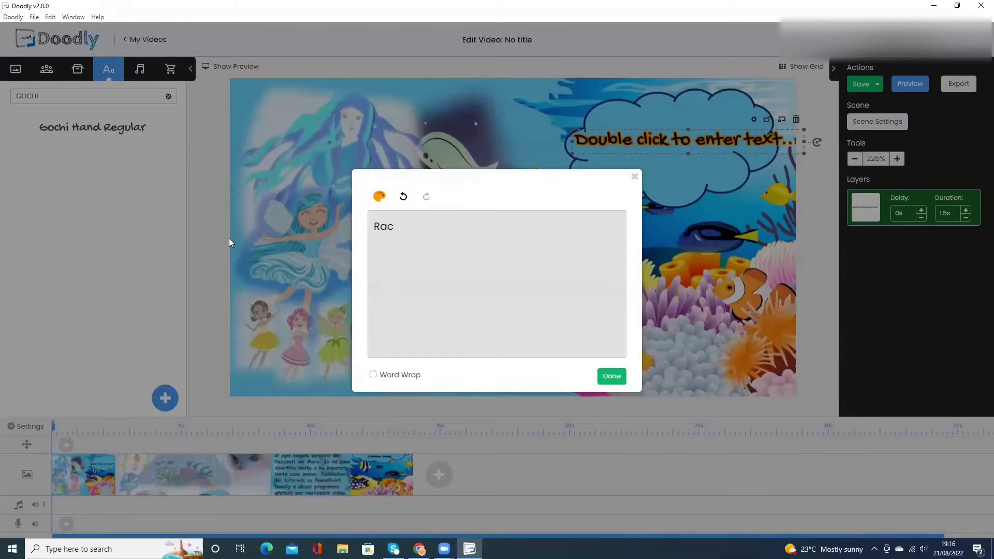
text(conti del )
text(Mare )
text(Bonus 1)
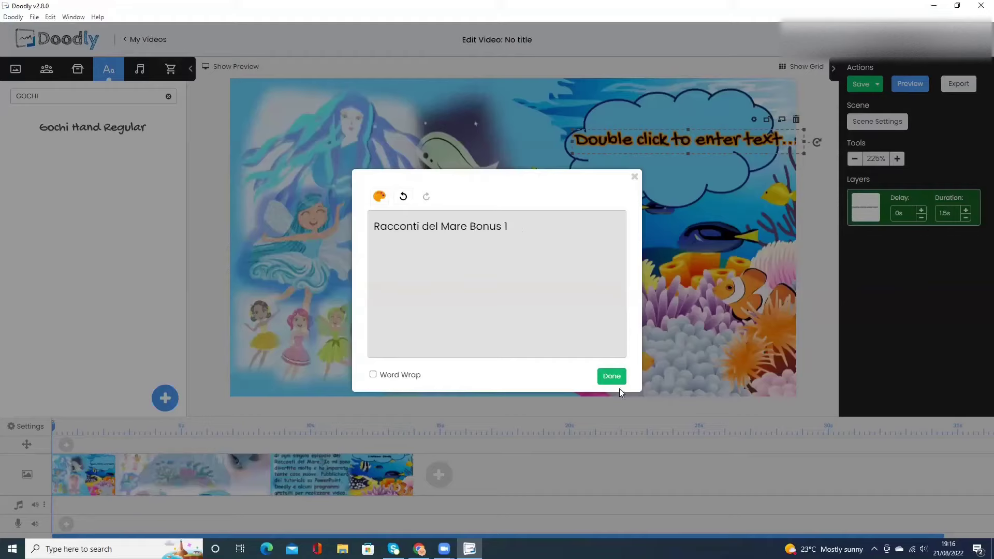
key(BackSpace)
text(2)
click(606, 378)
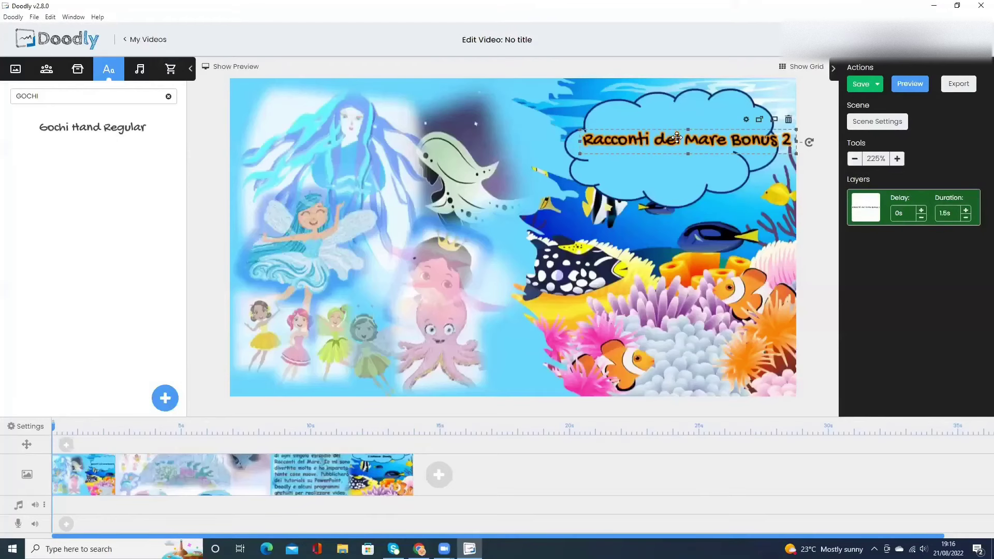
Turn on word wrap, centre the title lines and enlarge the text to fill the cloud
double_click(677, 137)
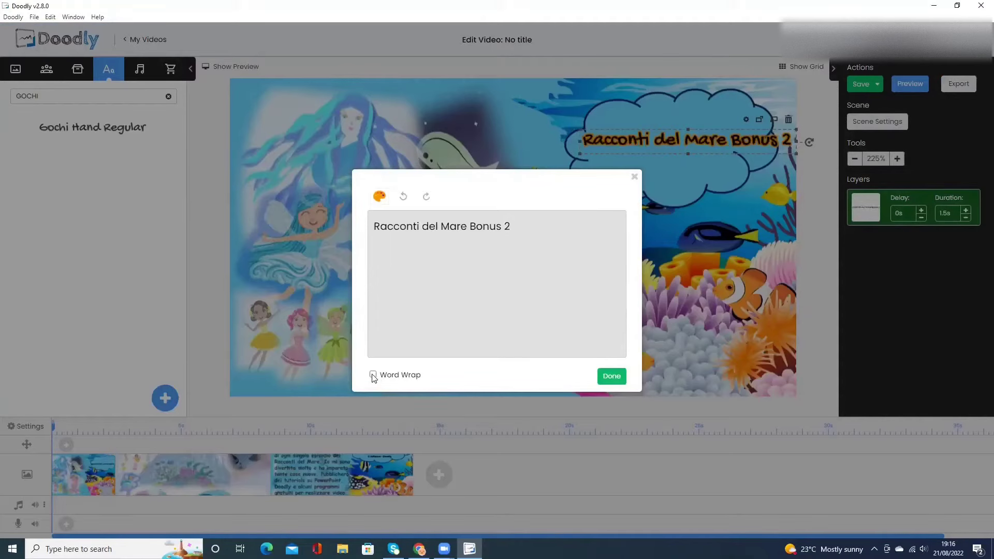
click(373, 376)
click(611, 377)
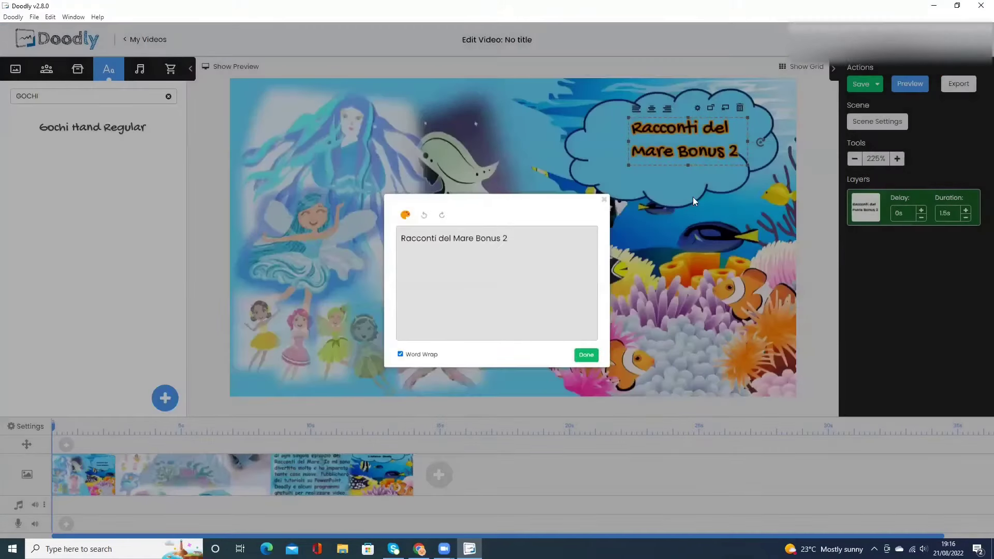
click(652, 108)
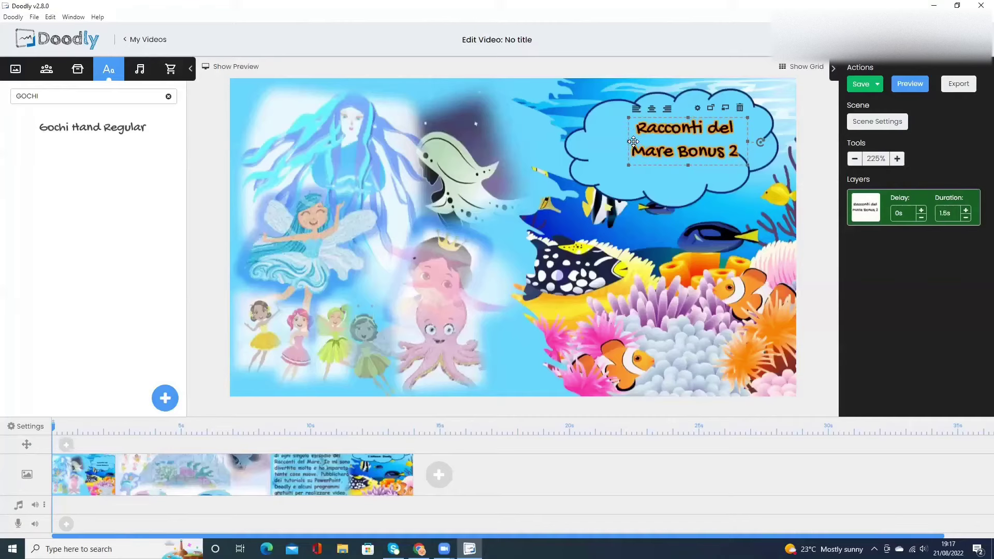
drag(630, 166, 595, 192)
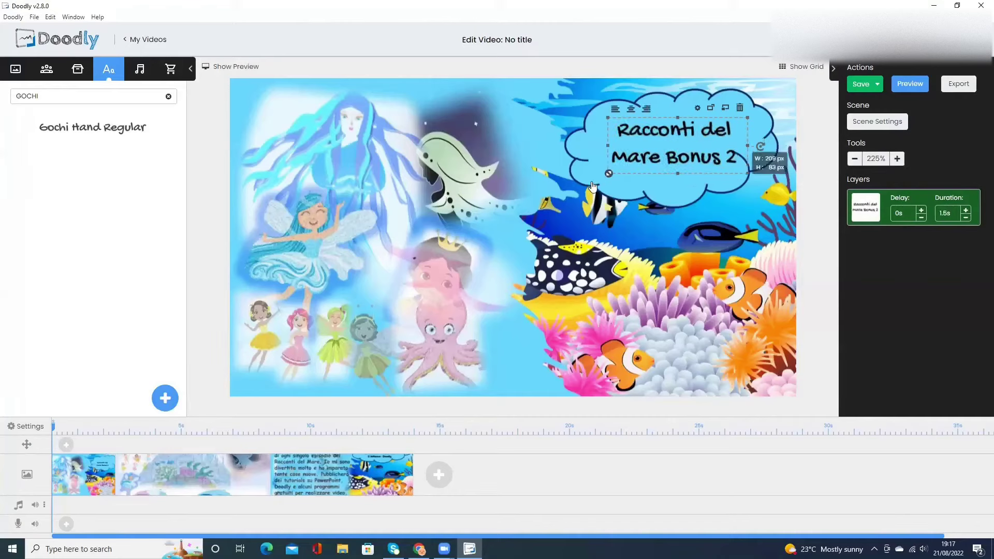
click(622, 297)
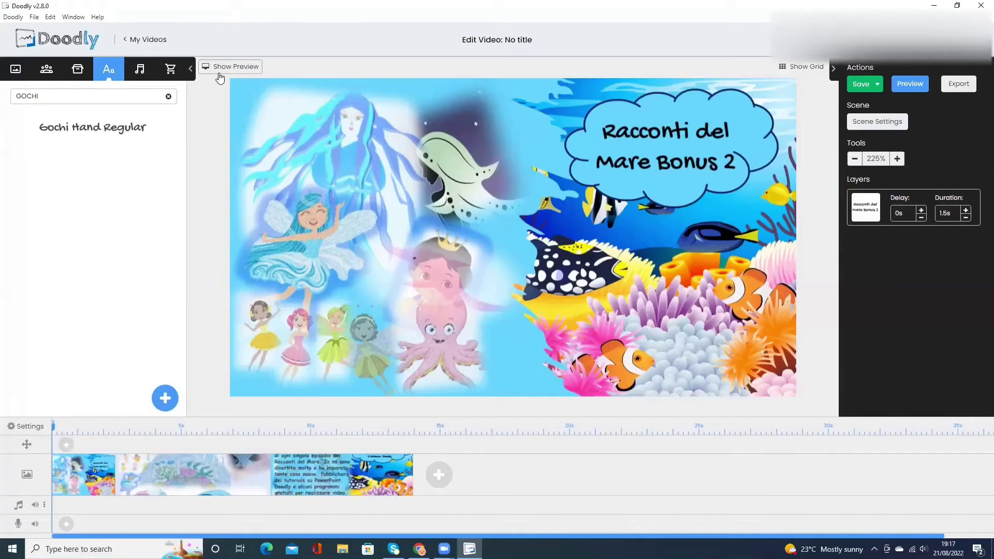
Search sounds for 'New', preview New Age Feeling and add it to the music track
click(138, 73)
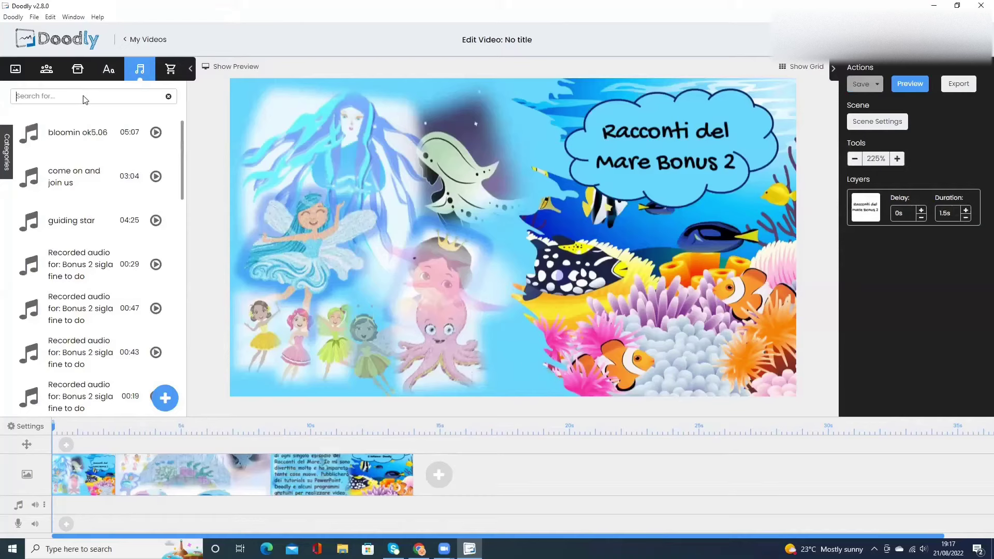
text(New)
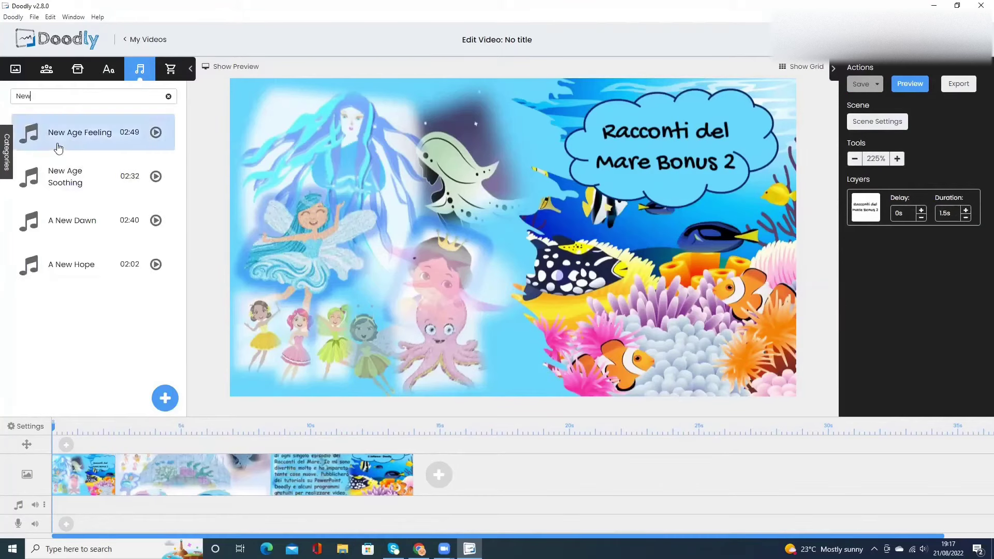
click(61, 146)
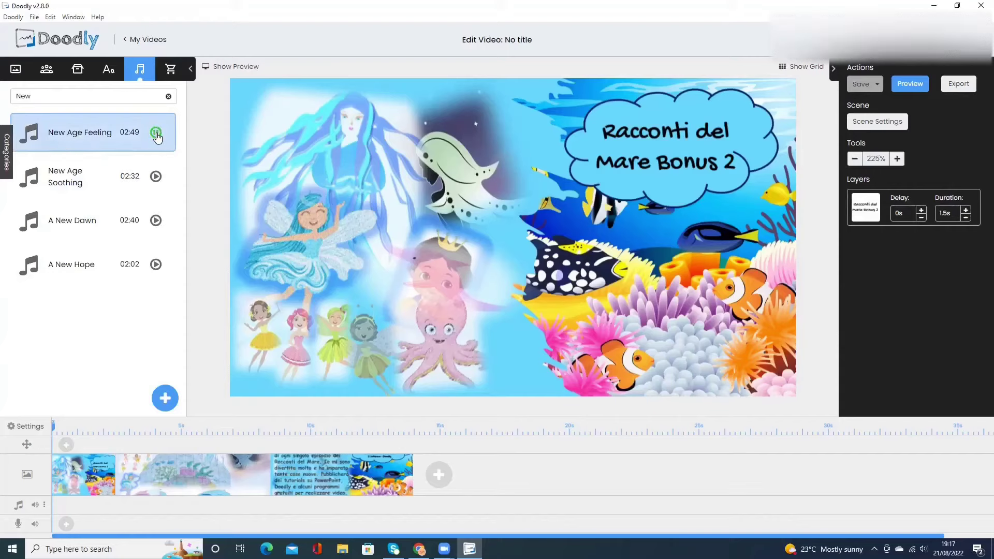
click(157, 134)
drag(104, 141, 93, 130)
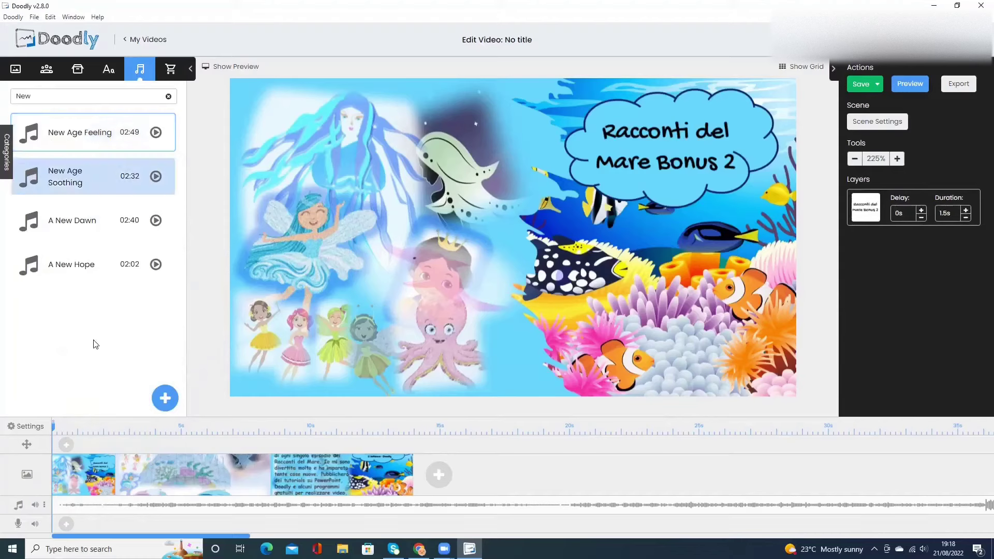
Save the project and make the New Age Feeling music fade in
key(ctrl+s)
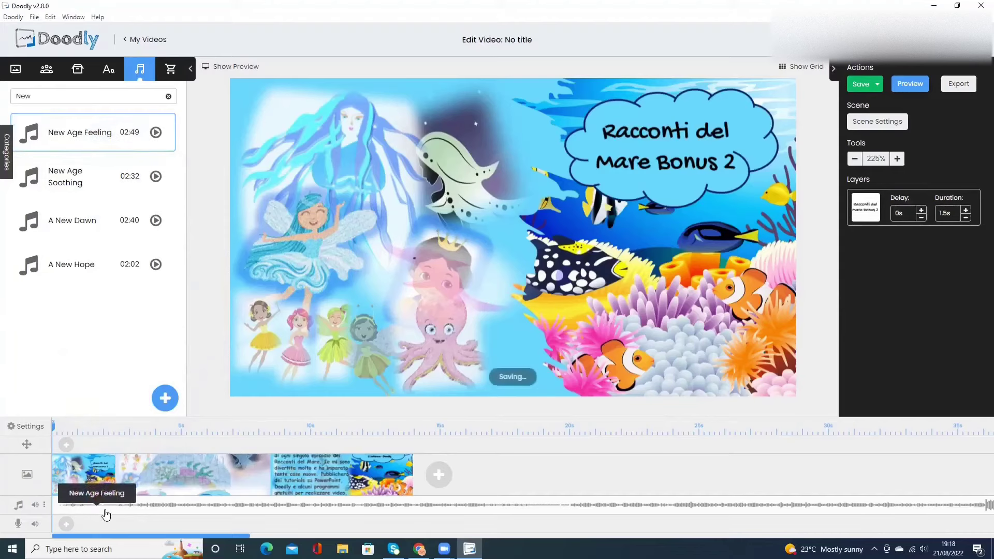
right_click(110, 510)
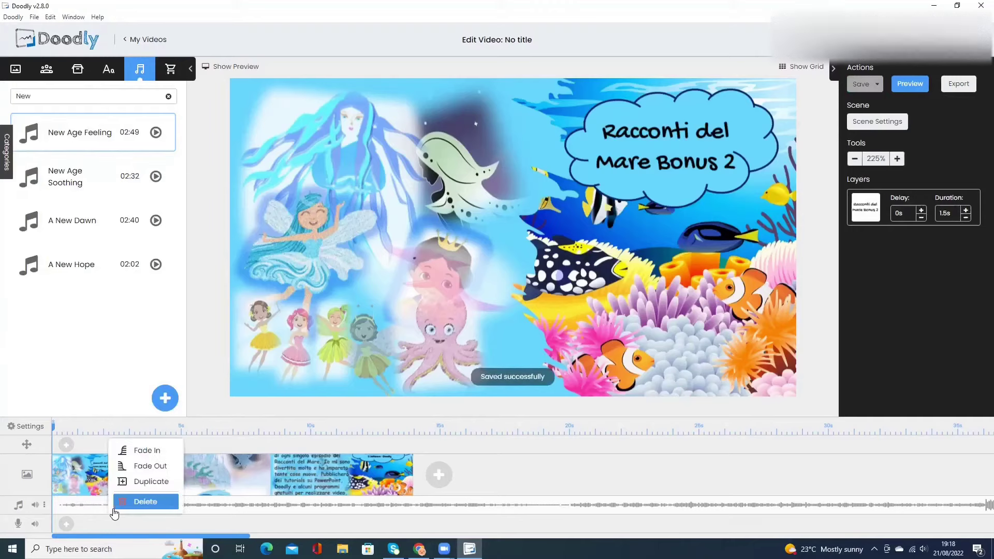
click(141, 452)
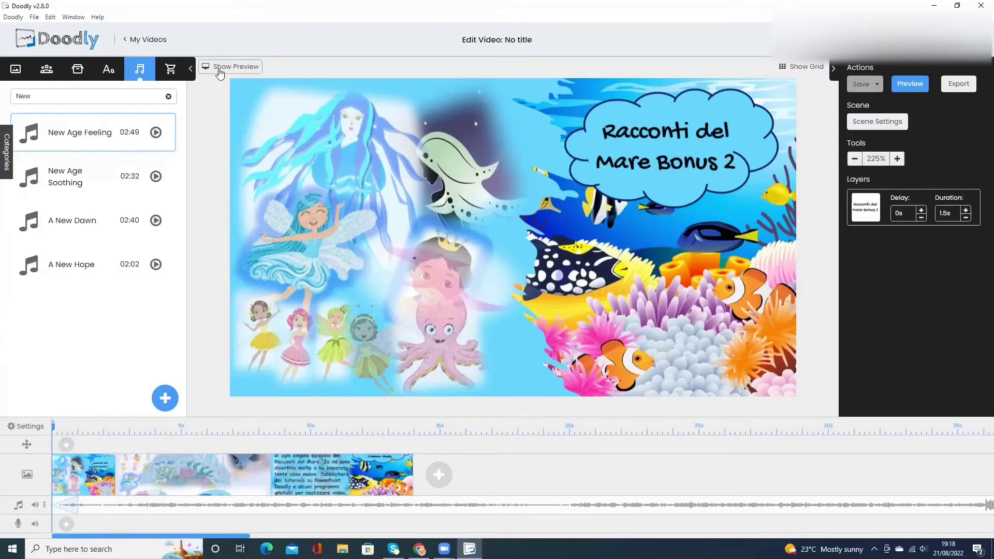
Play the preview, then lengthen the 'Racconti del Mare Bonus 2' title's duration to 2.5s
click(220, 71)
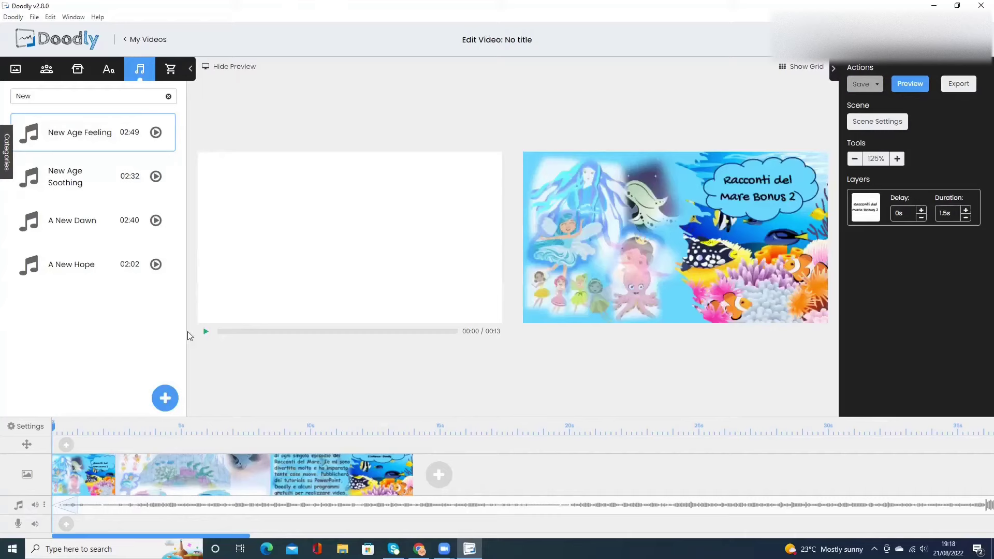
click(206, 332)
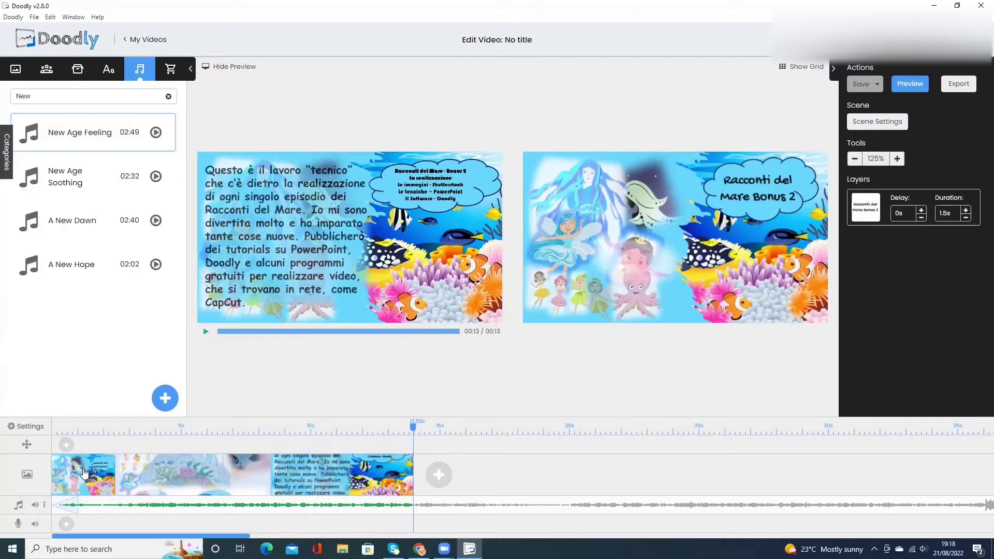
click(751, 195)
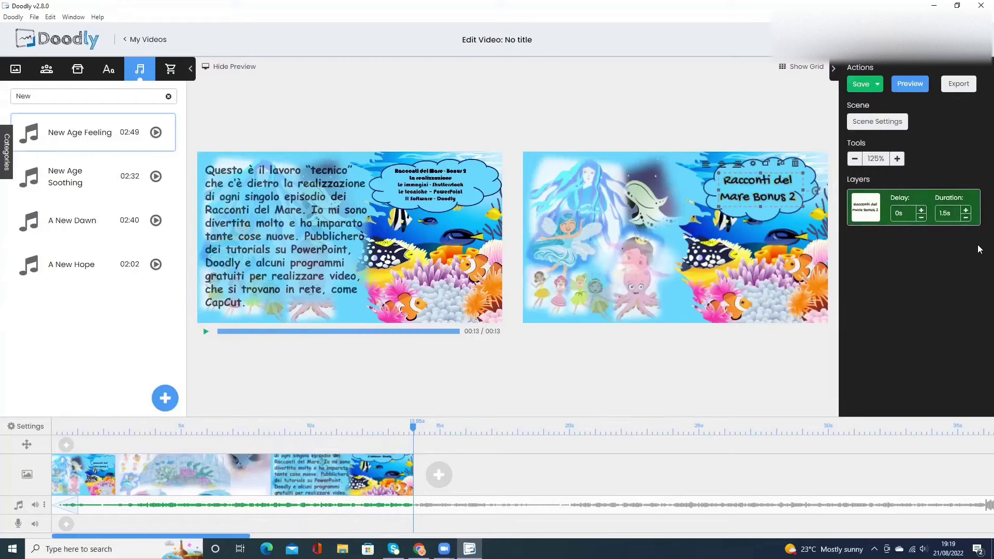
click(966, 211)
click(965, 211)
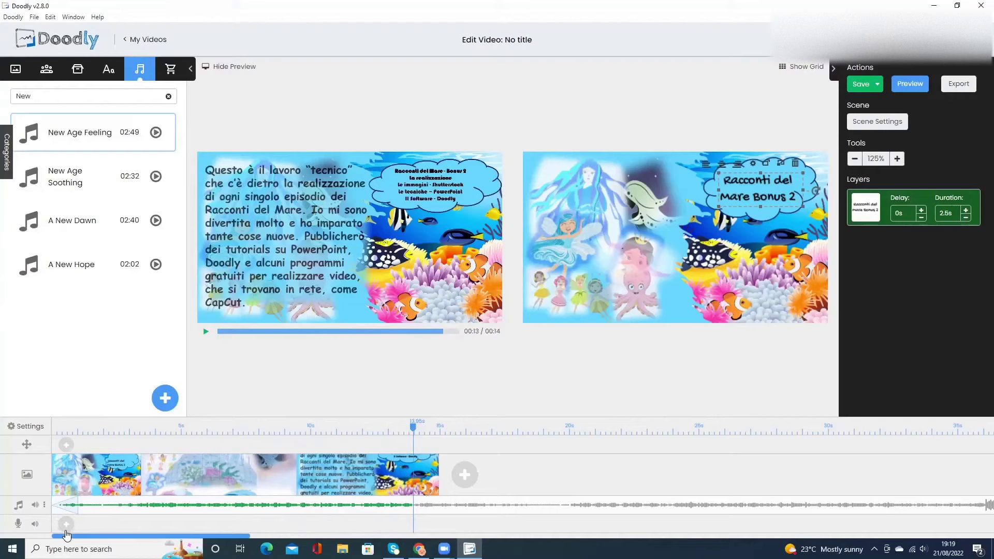
Check the music volume control, then start recording a voice narration
click(34, 525)
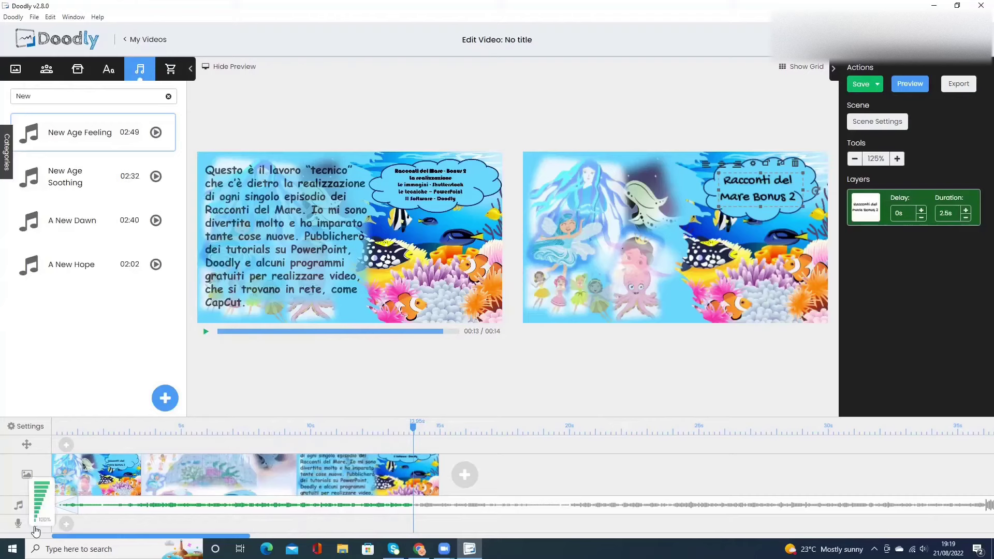
click(127, 522)
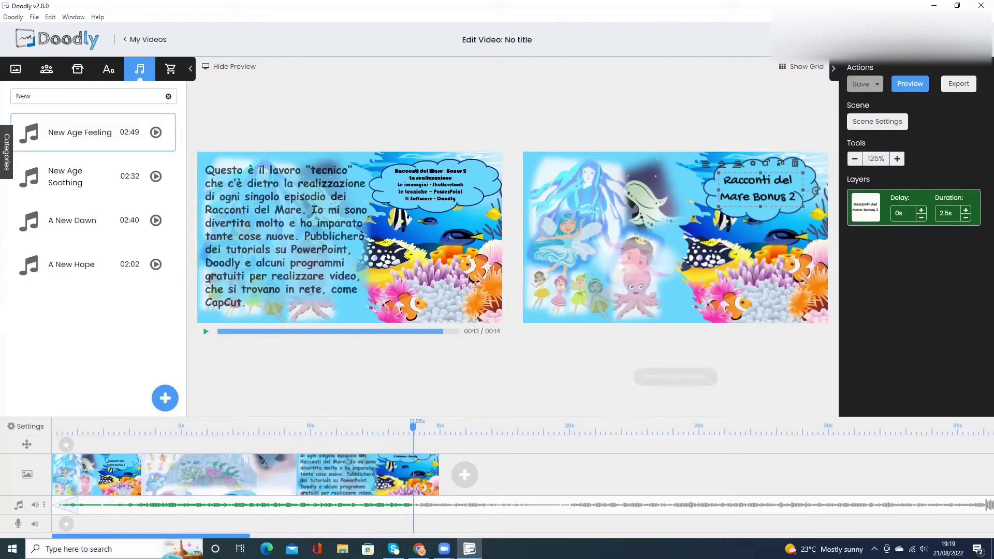
click(65, 528)
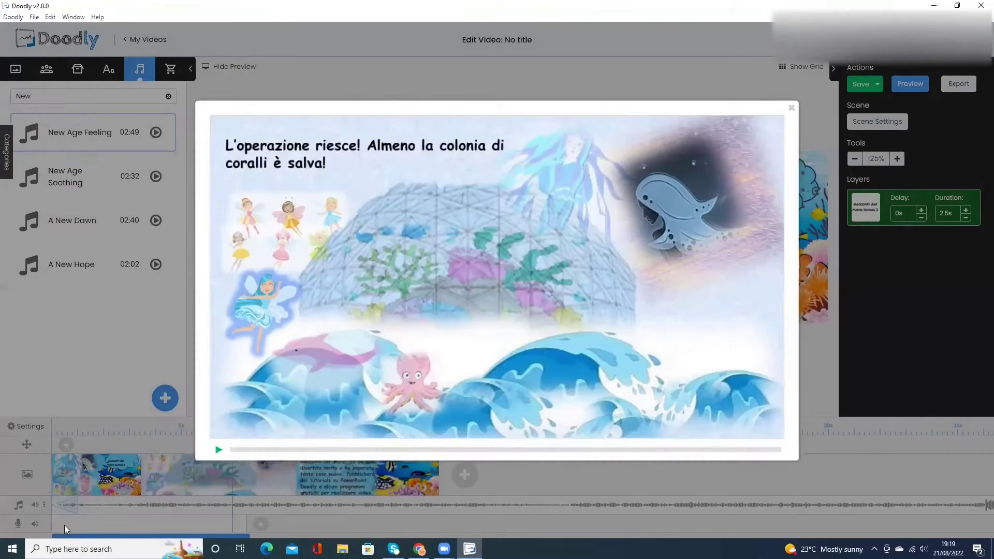
Stop the narration, save, replay the preview from 00:00, then bring up Scene Settings
click(64, 525)
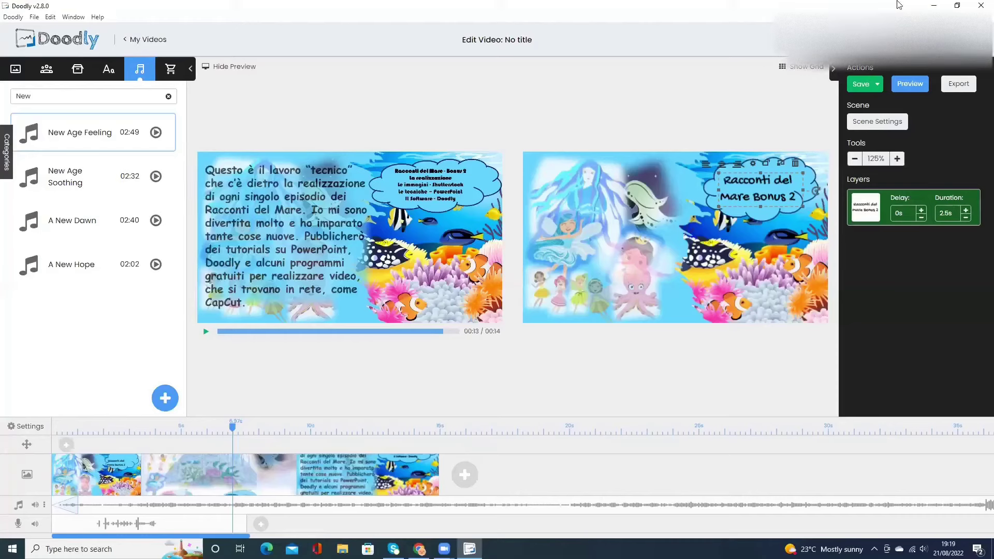
click(860, 86)
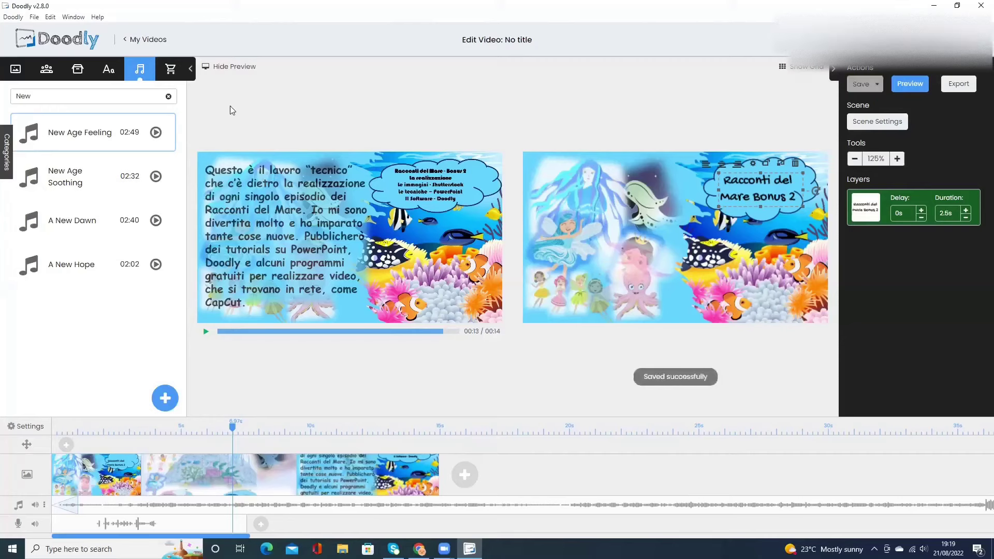
click(221, 334)
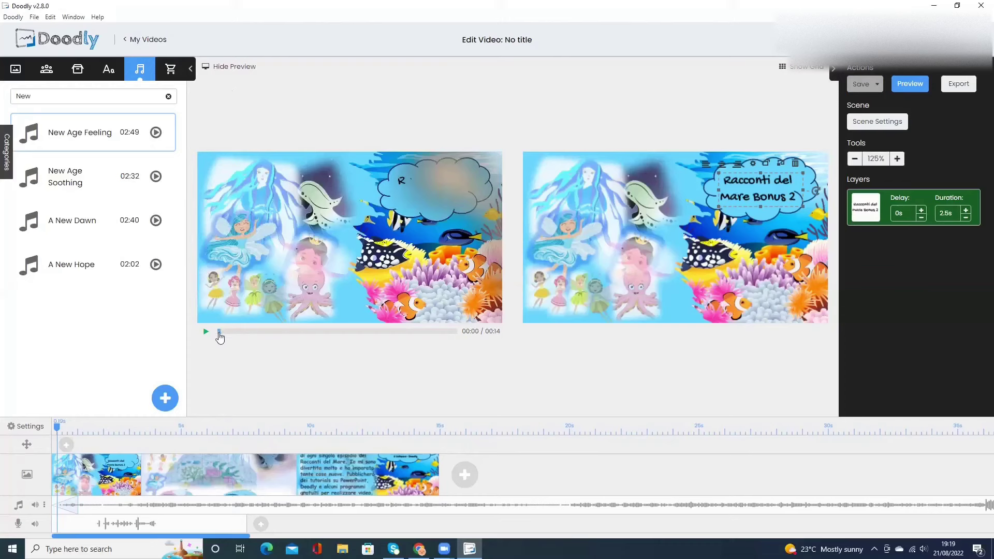
click(206, 332)
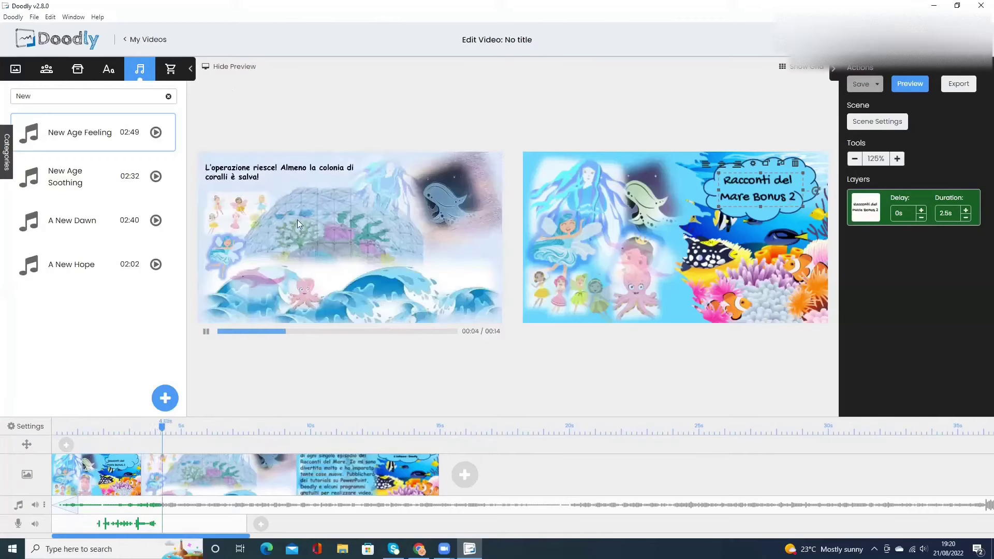
click(205, 332)
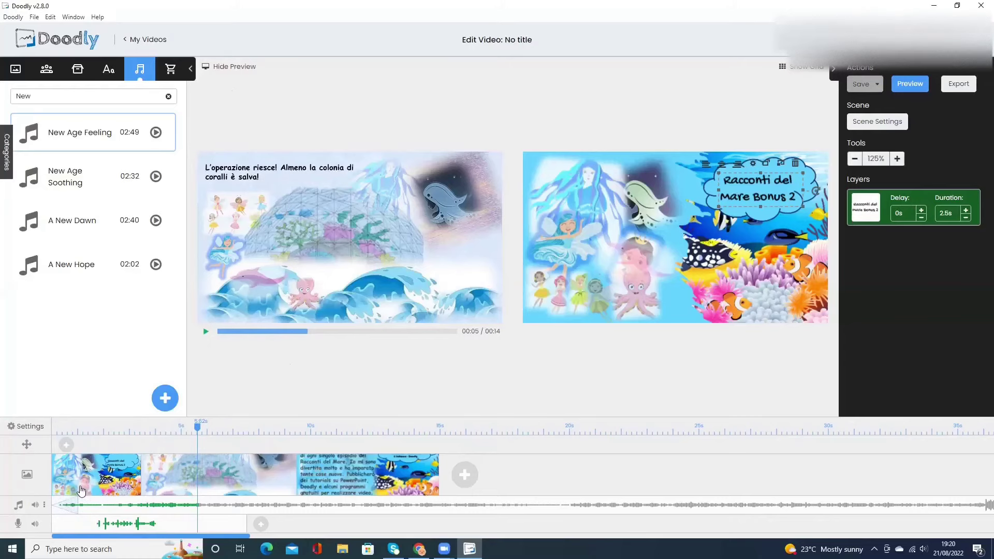
click(867, 123)
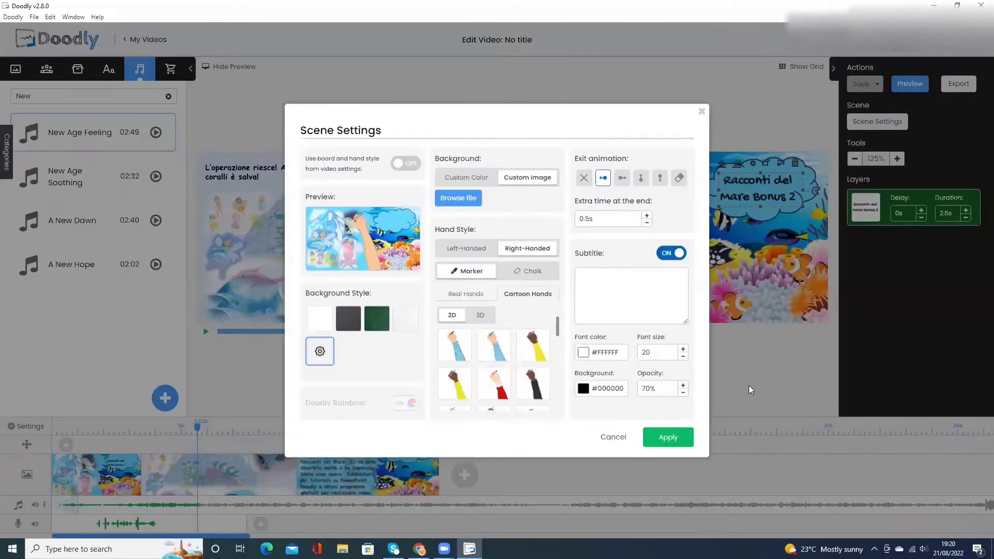
Set the scene's extra time at the end to 1s and apply
click(749, 385)
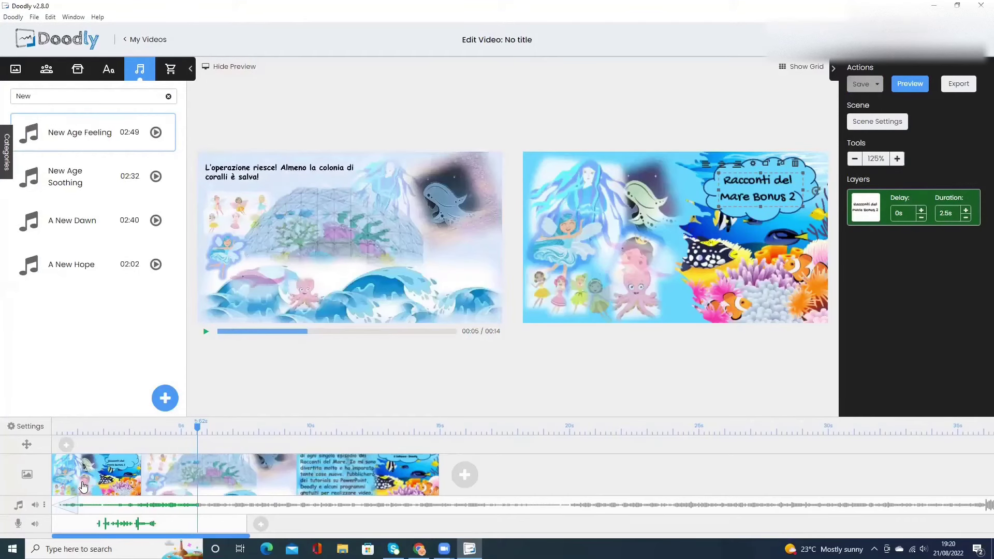
click(862, 127)
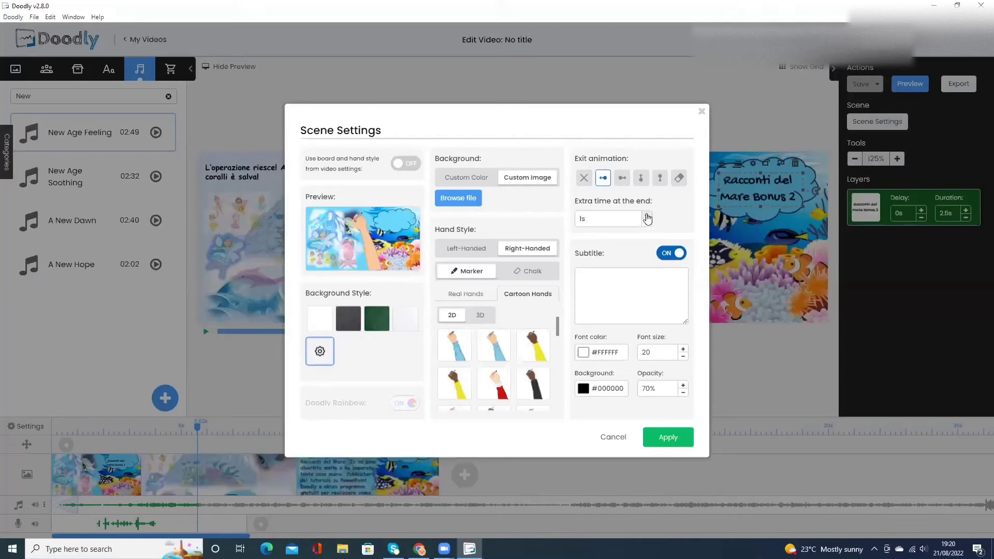
click(647, 215)
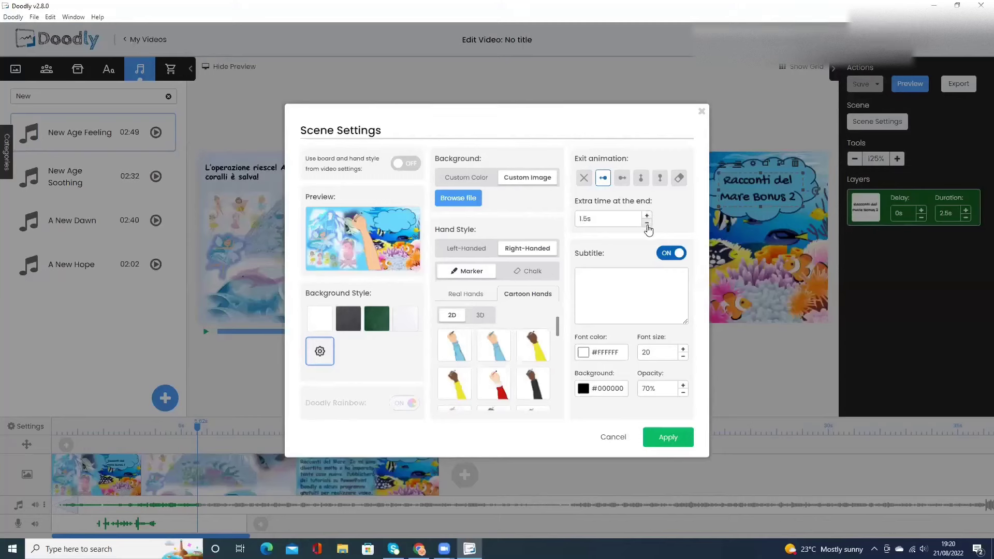
click(647, 223)
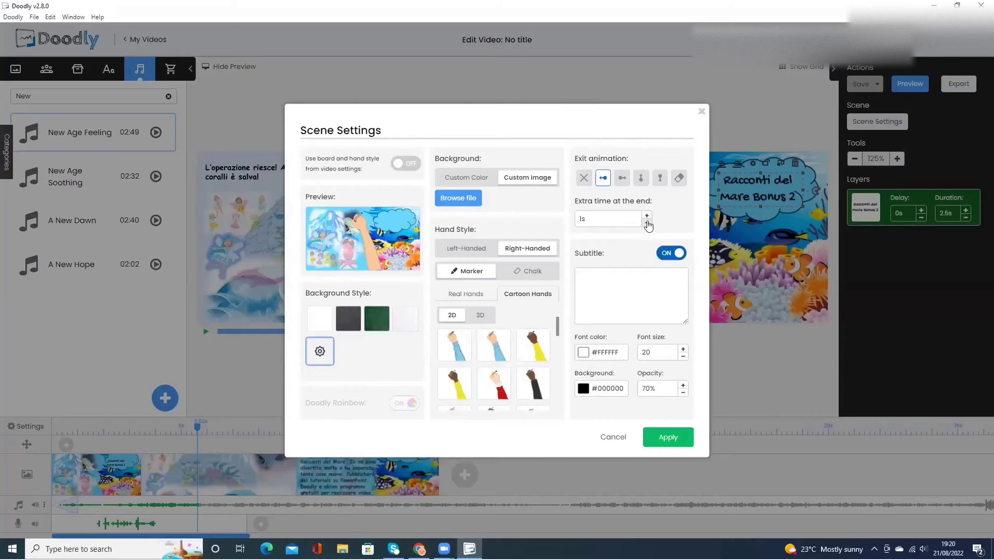
click(657, 439)
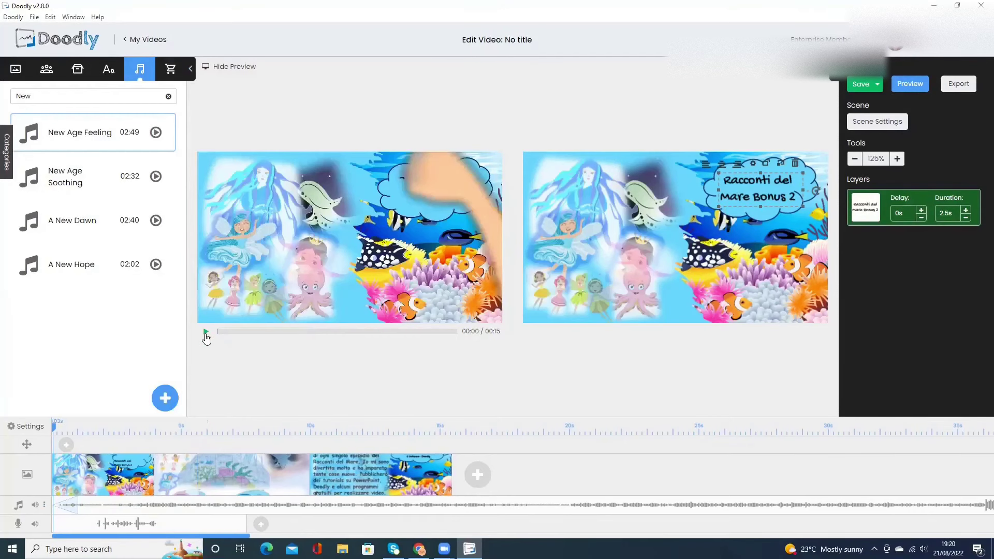
Play the now 15-second preview, then save the project
click(206, 332)
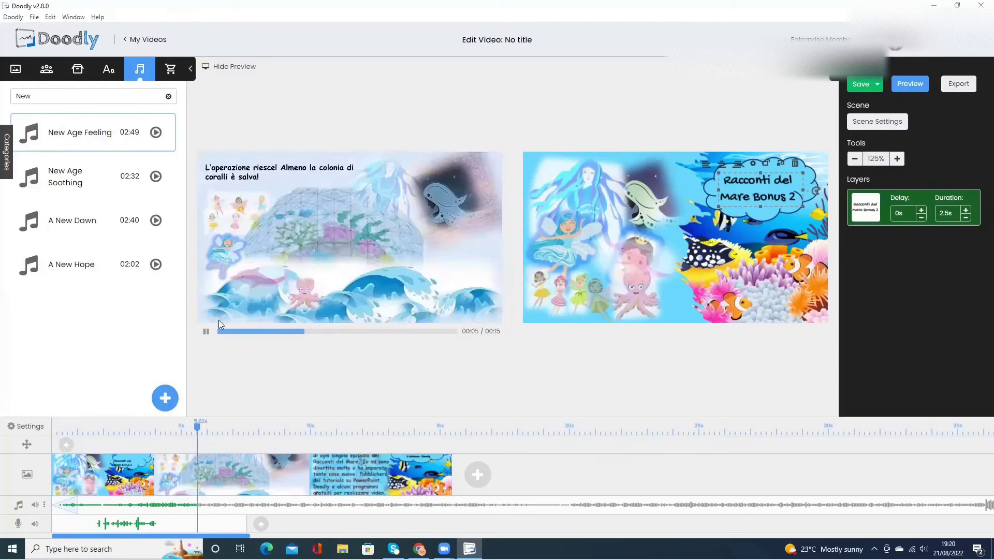
click(206, 332)
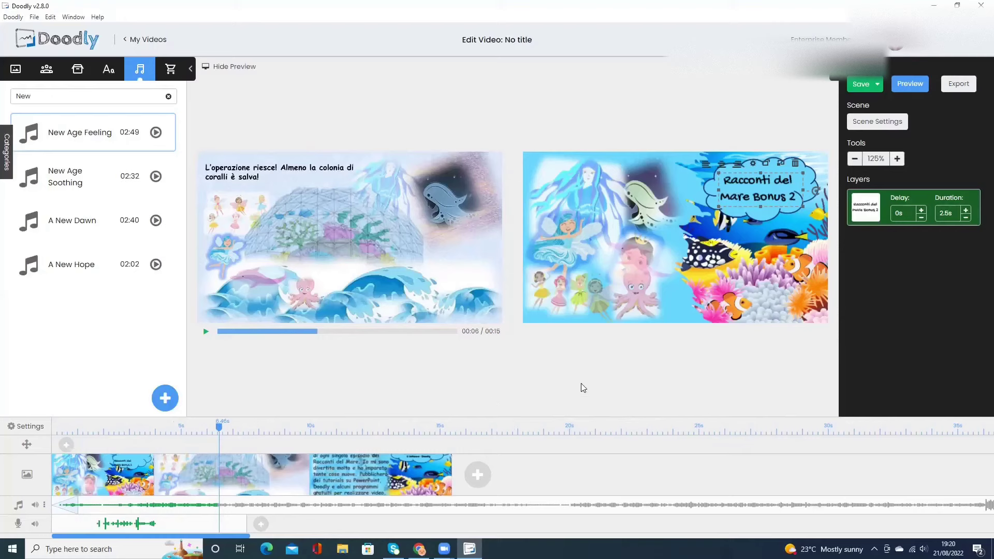
click(860, 85)
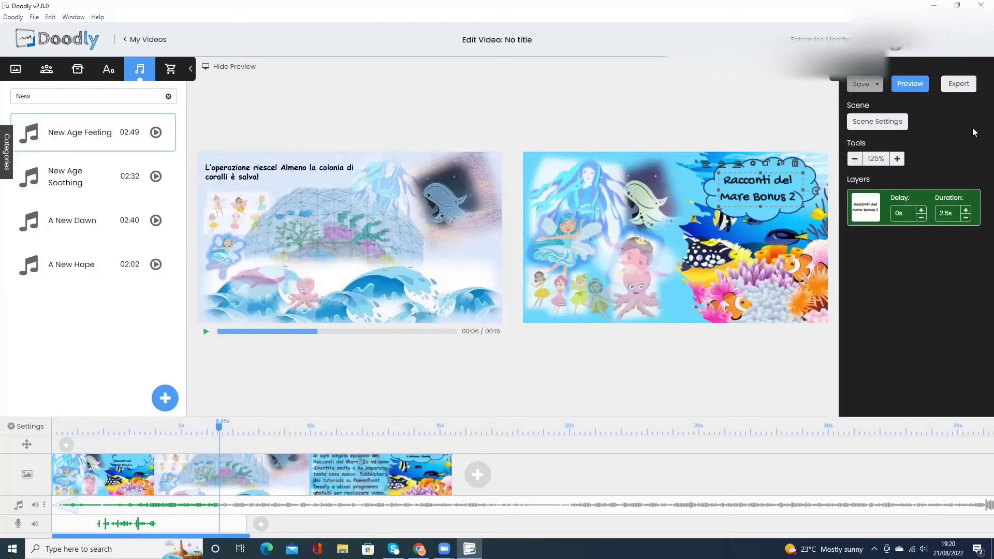
Point the export to RdM Bonus 1-2-3 > Bonus 2 realizzati -tecniche, named 'Bonus 2 prova'
click(960, 88)
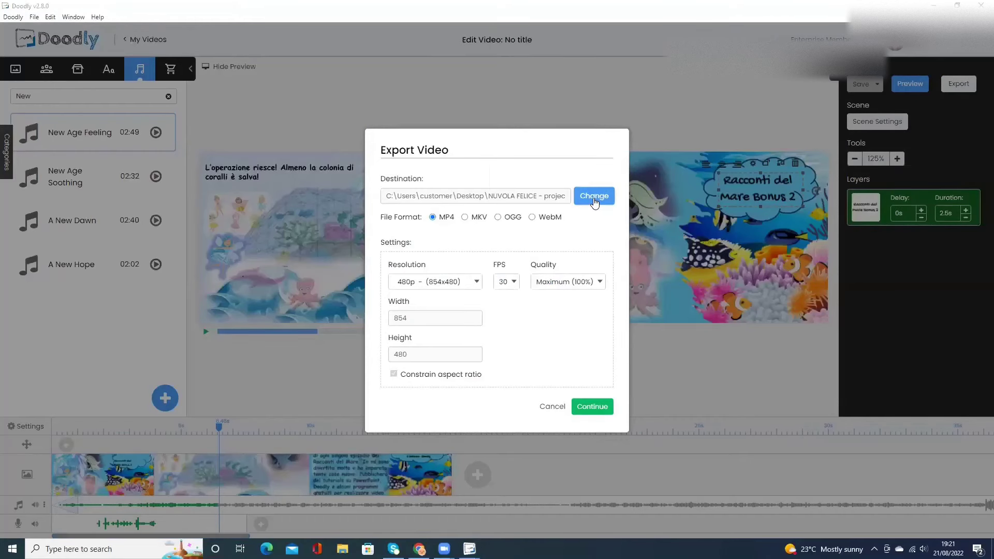
click(595, 197)
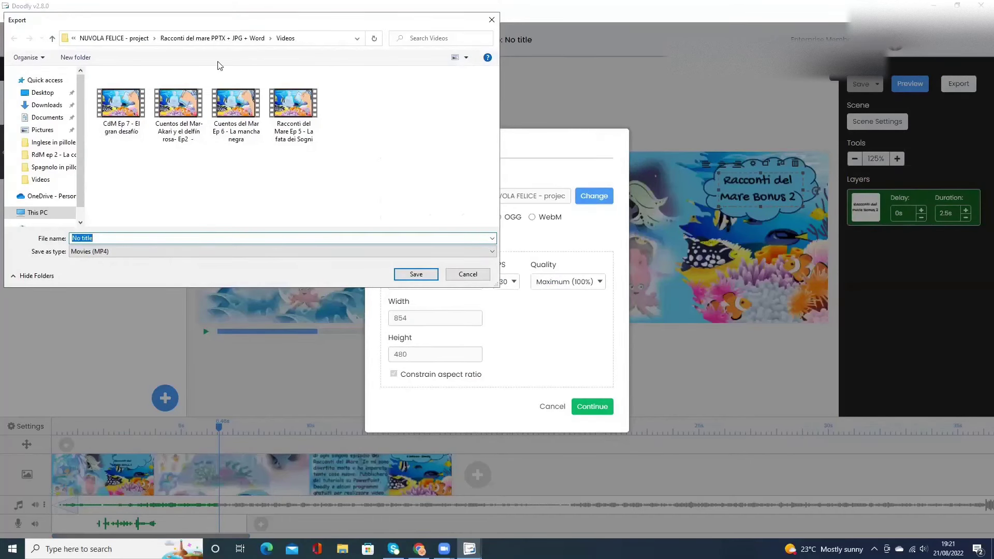
click(119, 40)
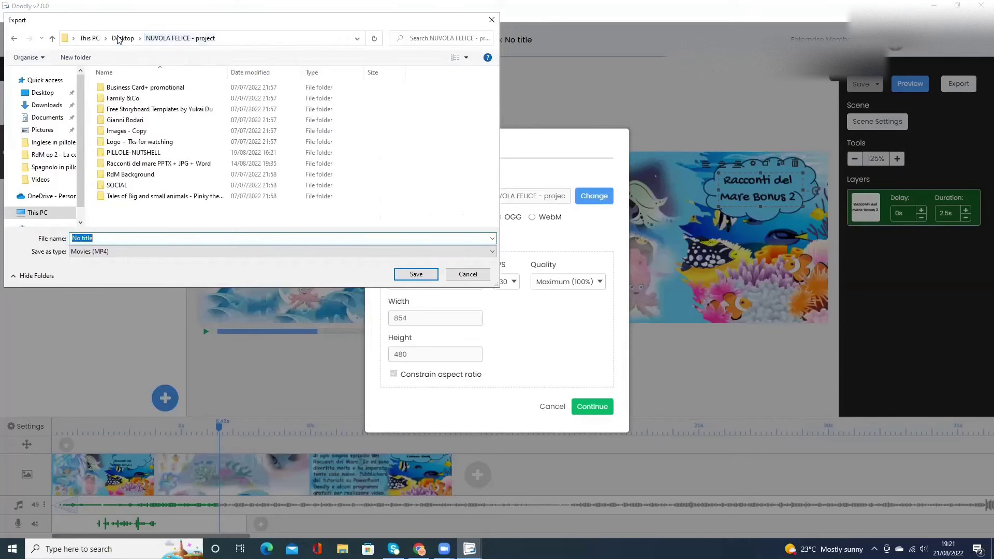
click(179, 165)
double_click(179, 164)
double_click(151, 118)
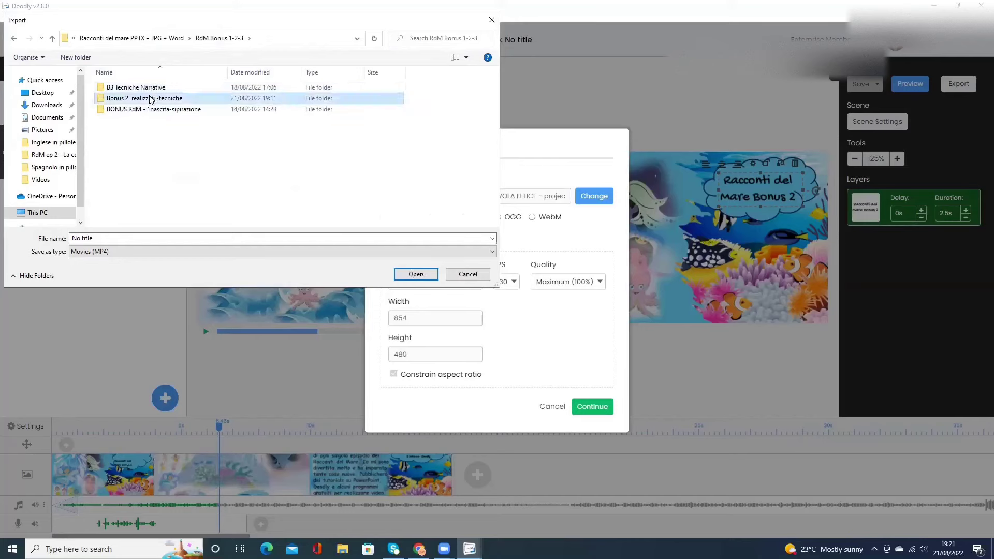
double_click(151, 98)
click(115, 237)
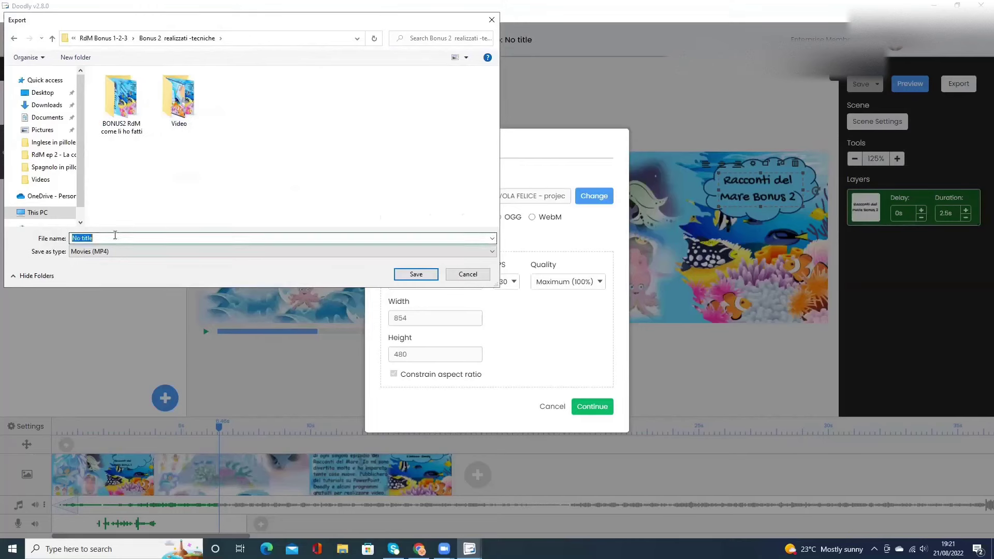
text(Bonu)
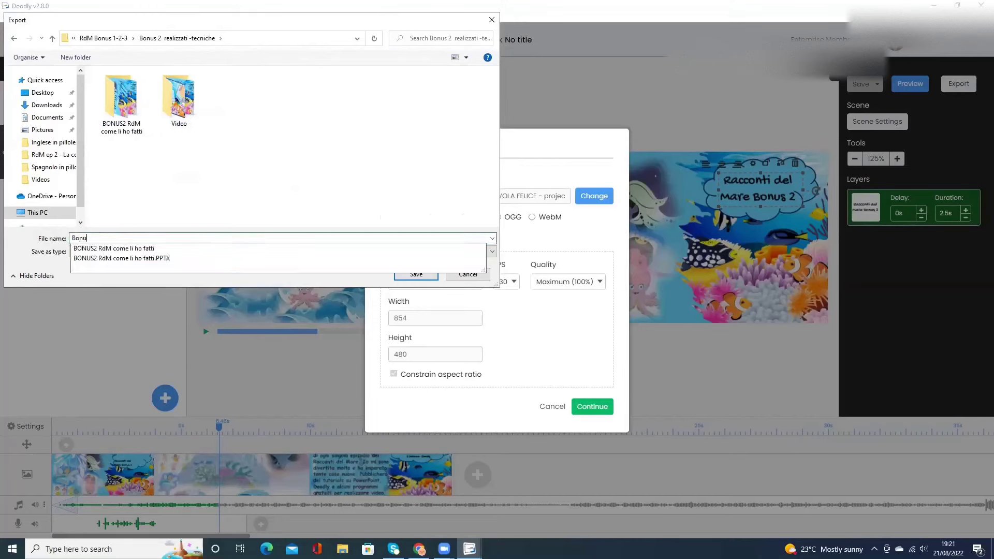
text(s 2 pro)
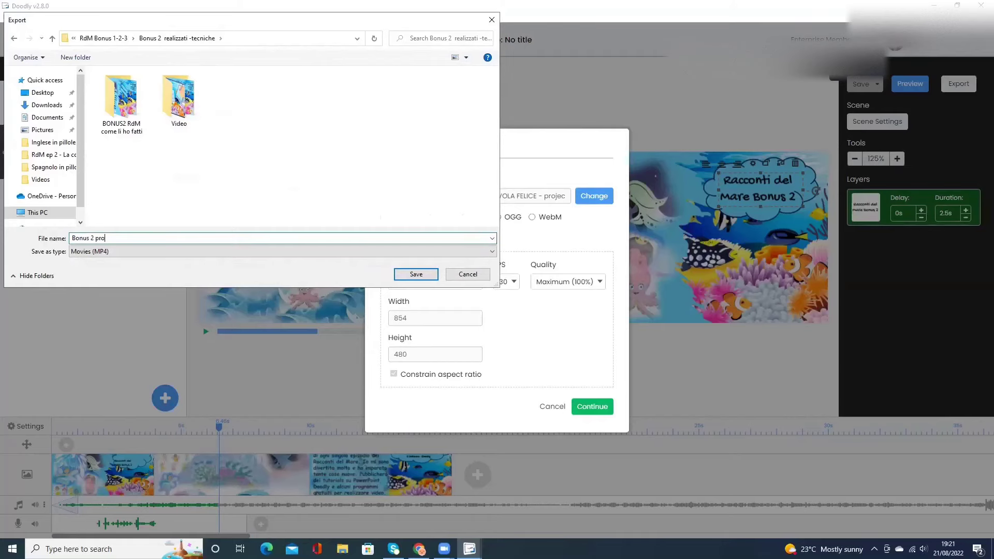
text(va)
click(431, 279)
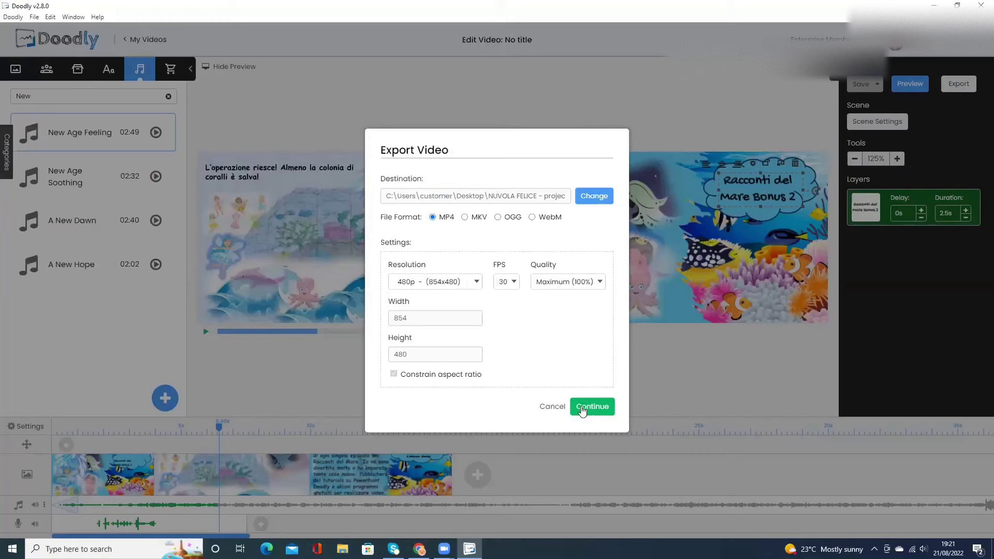
Start rendering the 480p, 30 FPS MP4 export
click(582, 411)
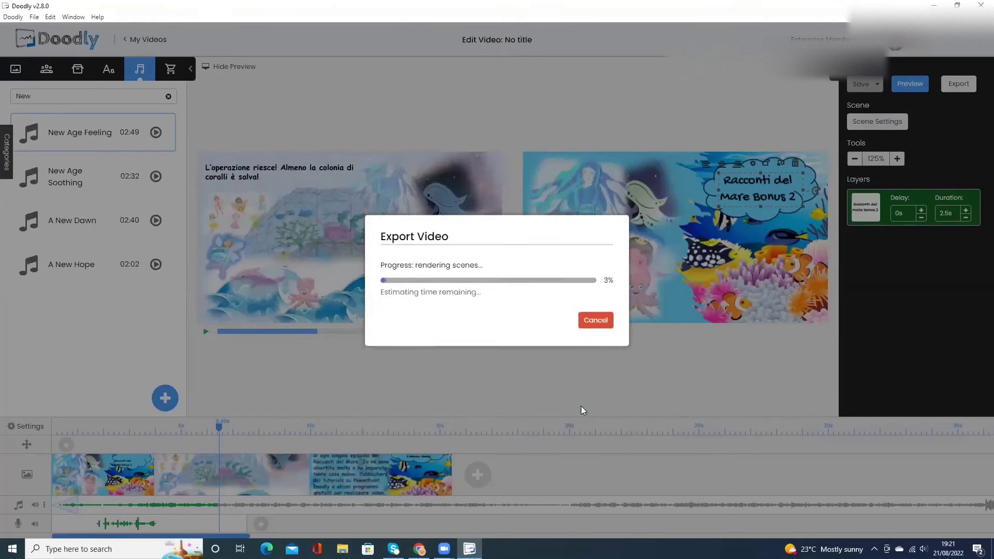